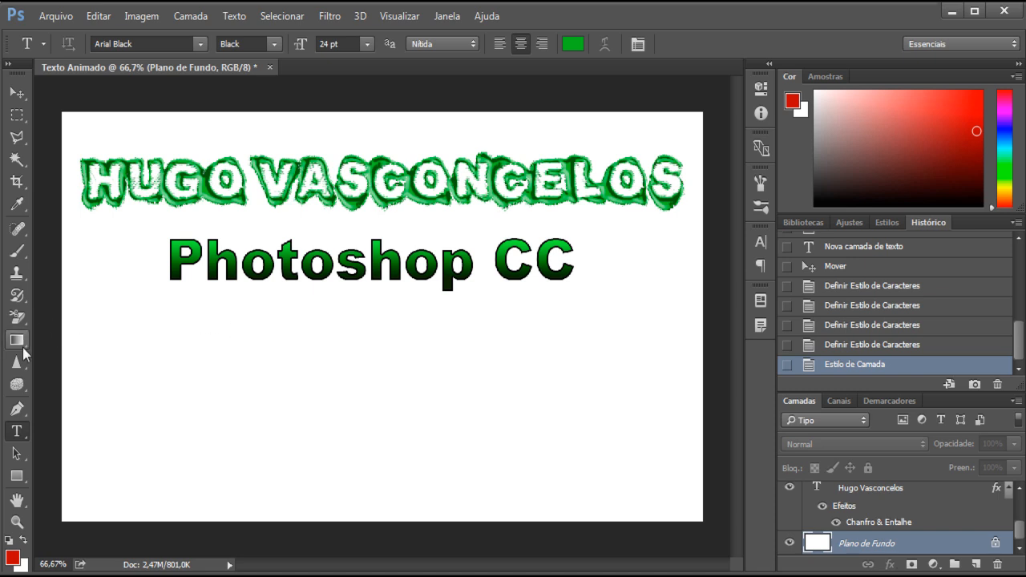
Step: Fill the white background layer with black using the Paint Bucket
{"action": "left_click_drag", "start_coordinate": [16, 340], "coordinate": [108, 349]}
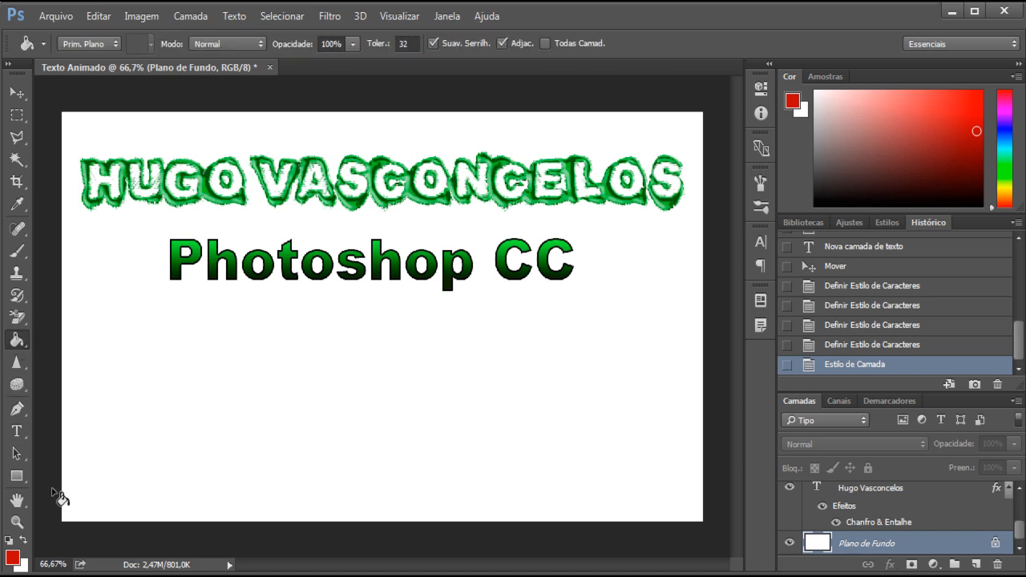
{"action": "left_click_drag", "start_coordinate": [969, 197], "coordinate": [979, 206]}
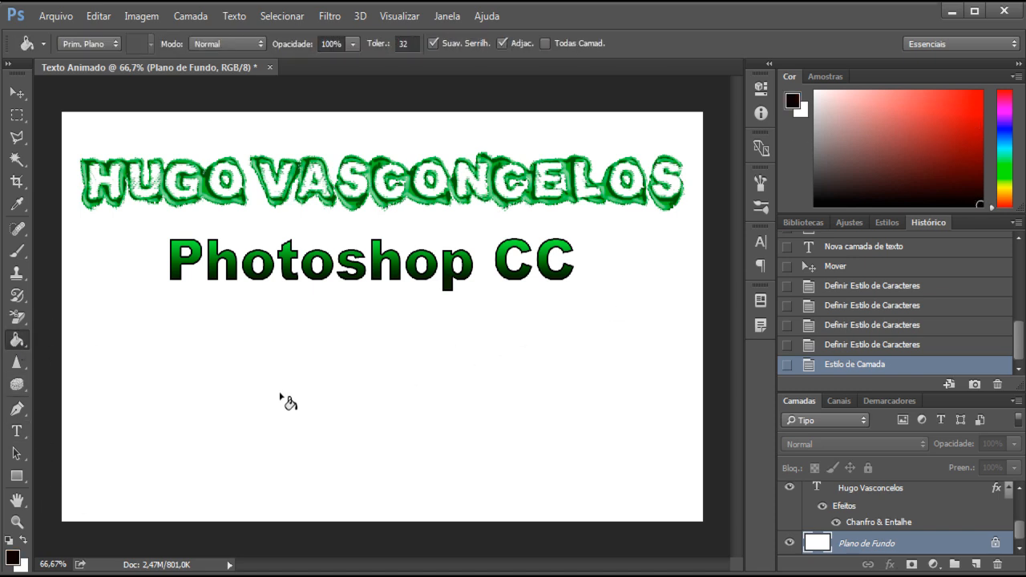
{"action": "left_click", "coordinate": [114, 464]}
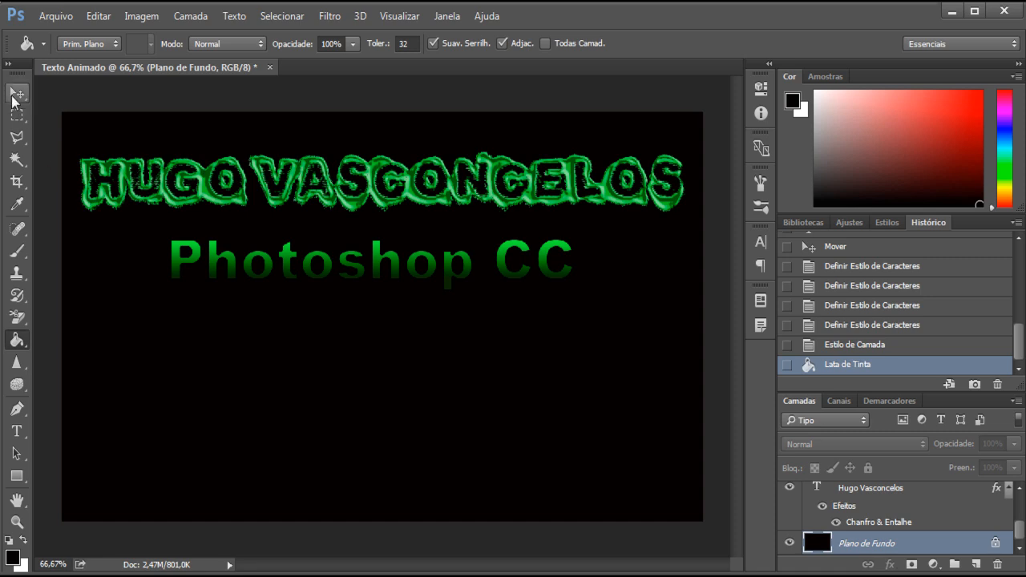
Step: Select the Photoshop CC text layer and collapse the effects lists of both text layers
{"action": "left_click", "coordinate": [14, 96]}
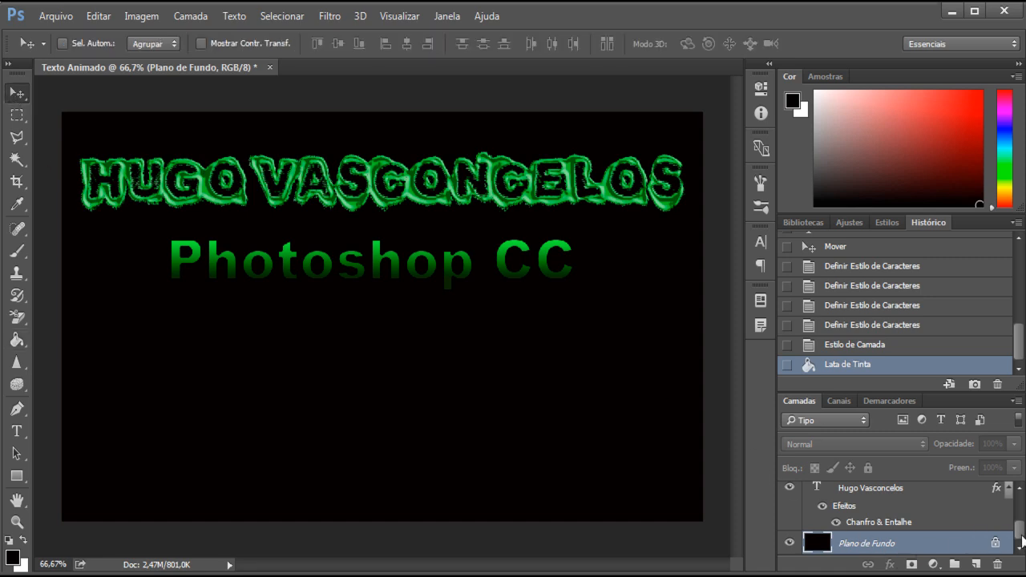
{"action": "left_click_drag", "start_coordinate": [1021, 537], "coordinate": [1021, 510]}
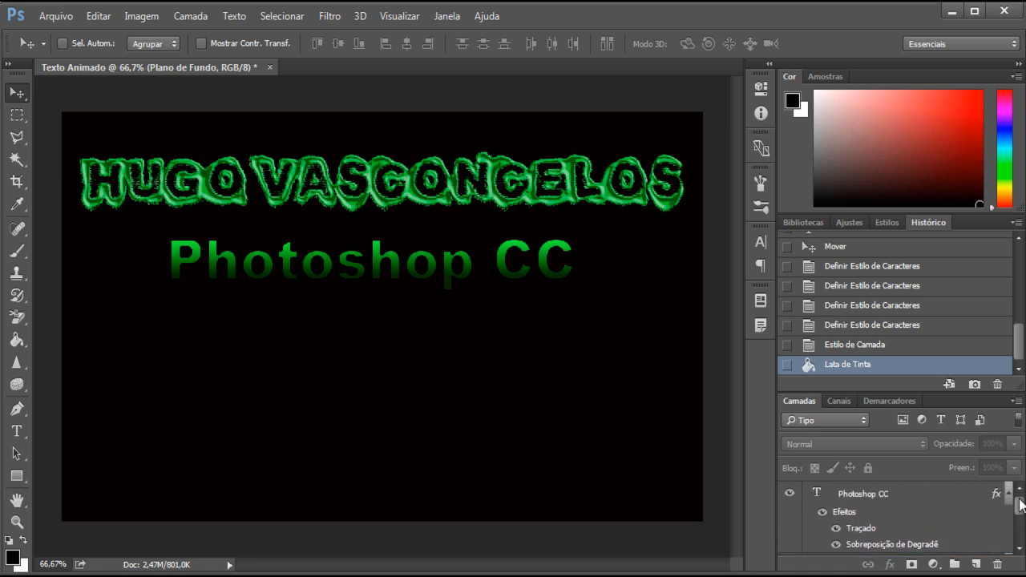
{"action": "left_click", "coordinate": [861, 496]}
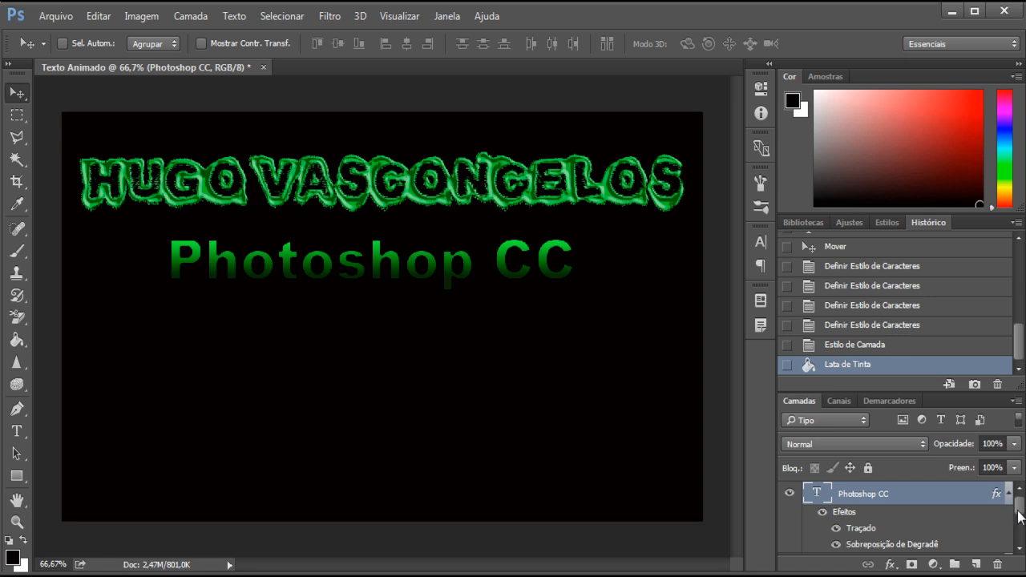
{"action": "mouse_move", "coordinate": [1021, 516]}
{"action": "left_mouse_down"}
{"action": "mouse_move", "coordinate": [1023, 536]}
{"action": "mouse_move", "coordinate": [1020, 498]}
{"action": "left_mouse_up"}
{"action": "left_click", "coordinate": [1007, 495]}
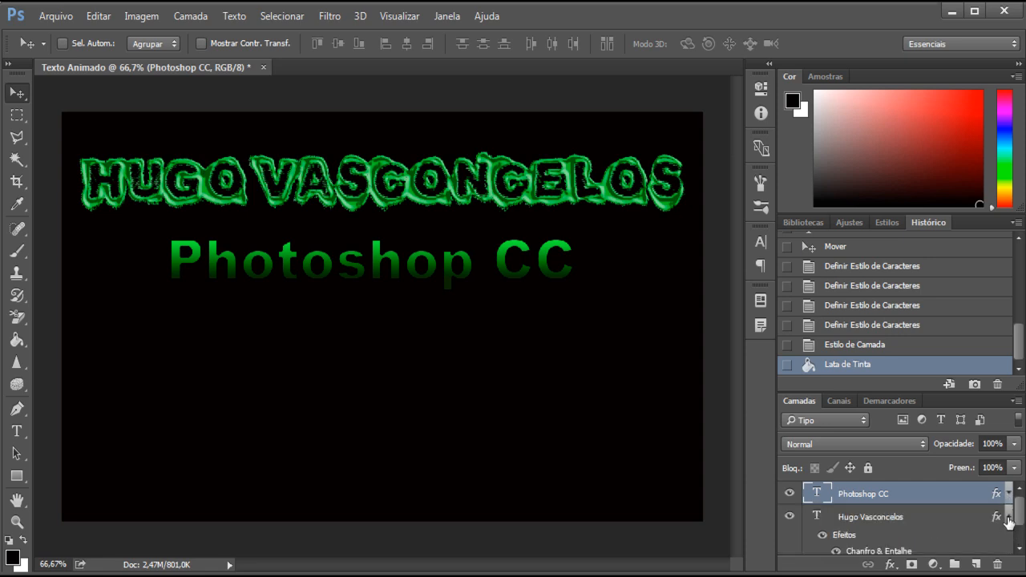
{"action": "left_click", "coordinate": [1007, 517]}
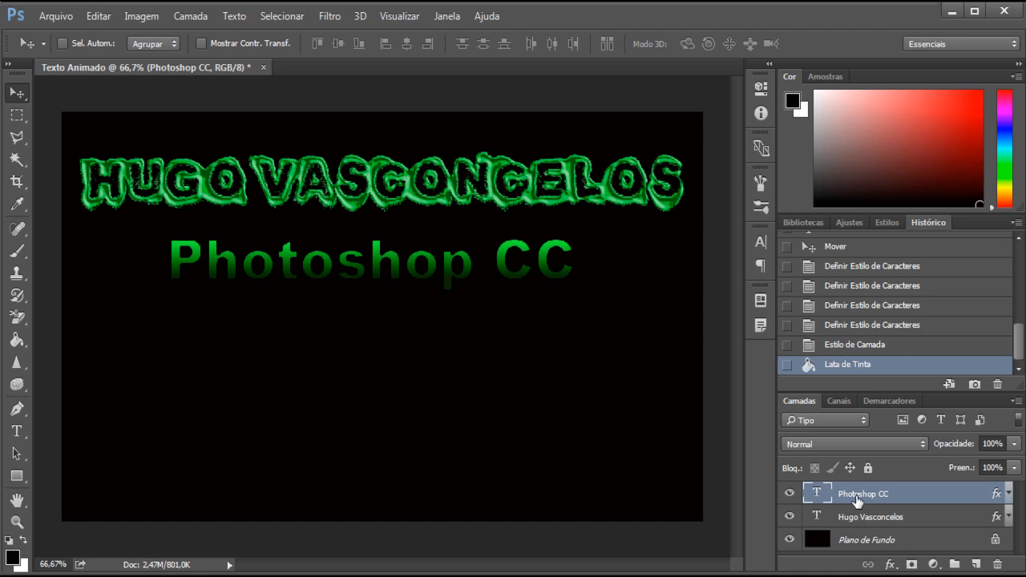
Step: Change the dark color stop at 25% in the Photoshop CC text's gradient overlay to a light yellowish green
{"action": "right_click", "coordinate": [856, 499]}
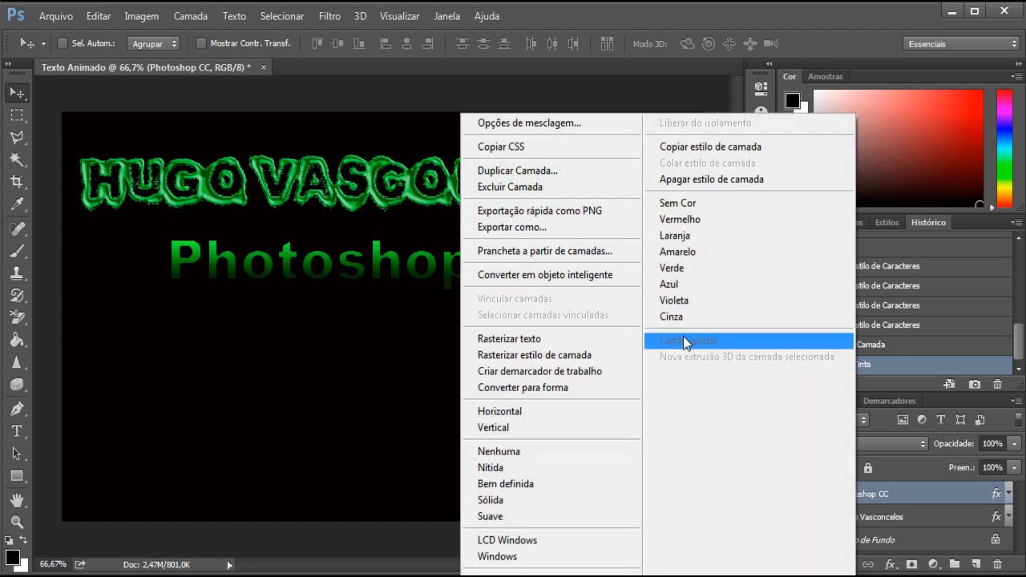
{"action": "left_click", "coordinate": [500, 128]}
{"action": "left_click_drag", "start_coordinate": [482, 77], "coordinate": [679, 76]}
{"action": "left_click", "coordinate": [473, 325]}
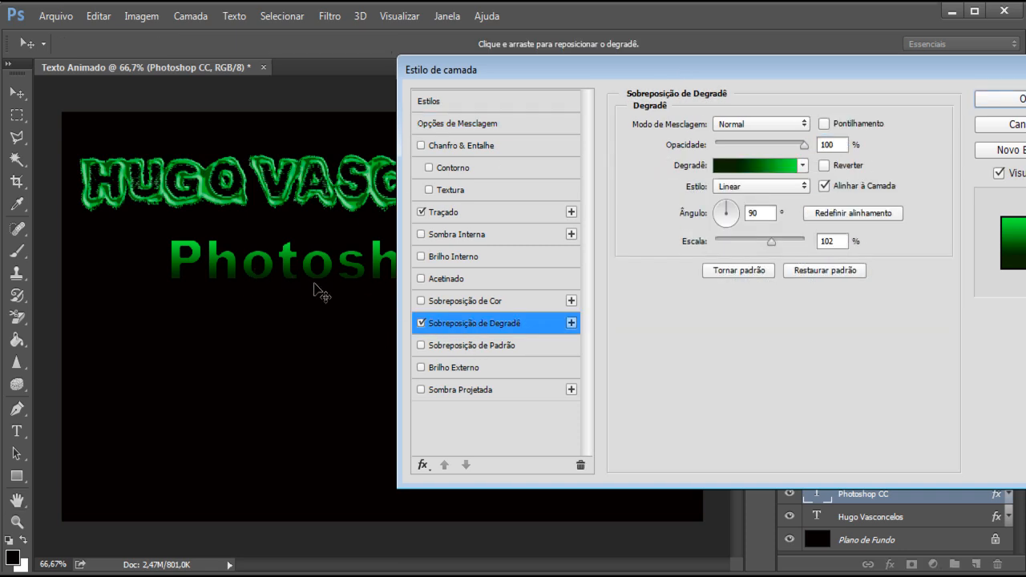
{"action": "left_click", "coordinate": [761, 167]}
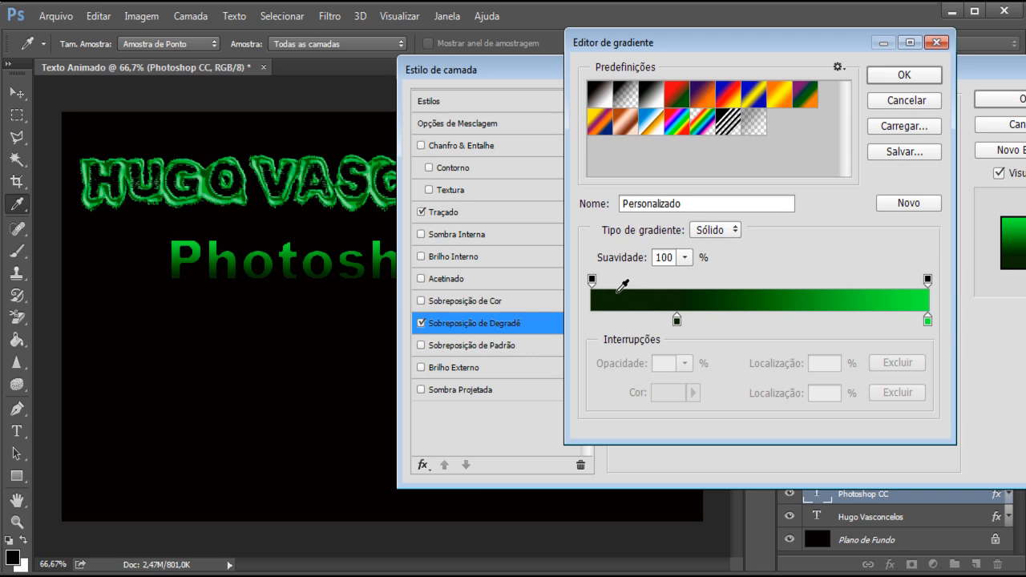
{"action": "double_click", "coordinate": [676, 320]}
{"action": "mouse_move", "coordinate": [565, 250]}
{"action": "left_mouse_down"}
{"action": "mouse_move", "coordinate": [448, 172]}
{"action": "mouse_move", "coordinate": [561, 348]}
{"action": "mouse_move", "coordinate": [470, 241]}
{"action": "mouse_move", "coordinate": [433, 176]}
{"action": "mouse_move", "coordinate": [447, 143]}
{"action": "mouse_move", "coordinate": [482, 152]}
{"action": "left_mouse_up"}
{"action": "left_click", "coordinate": [779, 128]}
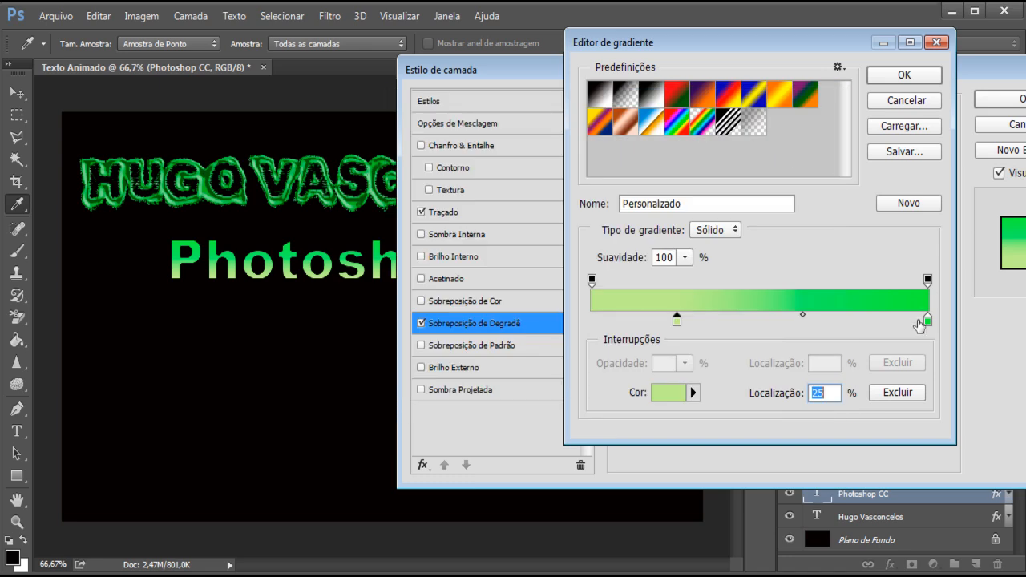
Step: Change the gradient's color stop at 100% to dark green and accept the edited gradient
{"action": "double_click", "coordinate": [927, 321]}
{"action": "mouse_move", "coordinate": [575, 160]}
{"action": "left_mouse_down"}
{"action": "mouse_move", "coordinate": [591, 219]}
{"action": "mouse_move", "coordinate": [577, 247]}
{"action": "mouse_move", "coordinate": [559, 255]}
{"action": "mouse_move", "coordinate": [555, 239]}
{"action": "left_mouse_up"}
{"action": "left_click", "coordinate": [755, 136]}
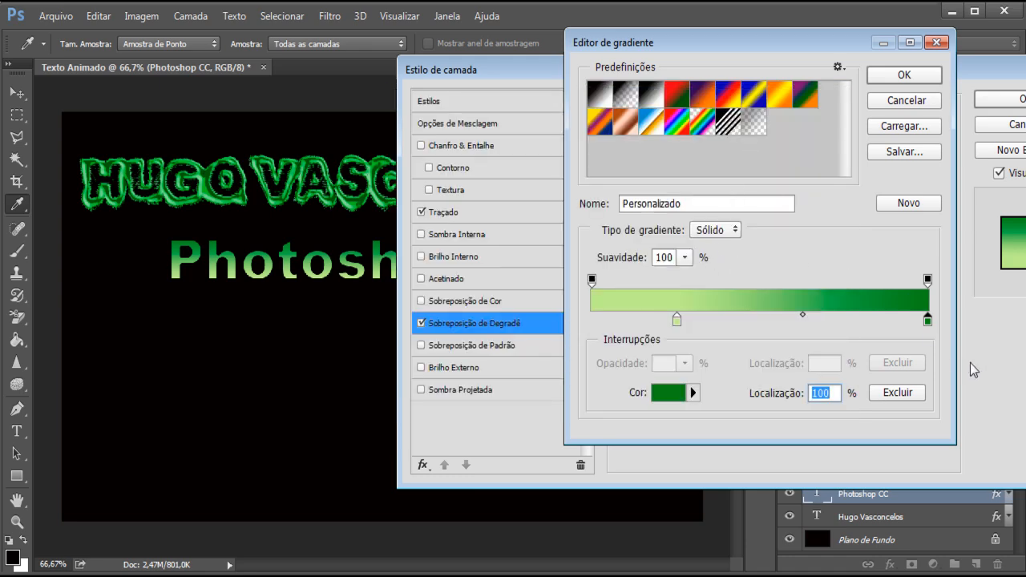
{"action": "left_click", "coordinate": [891, 75]}
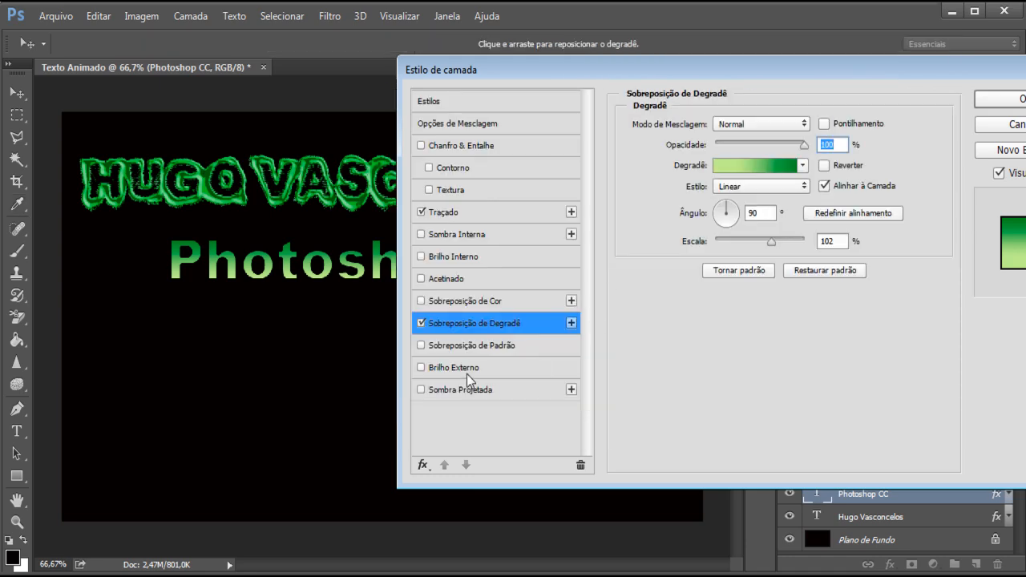
Step: Add an outer glow to the Photoshop CC text and set its color to green 46de50
{"action": "left_click", "coordinate": [462, 369]}
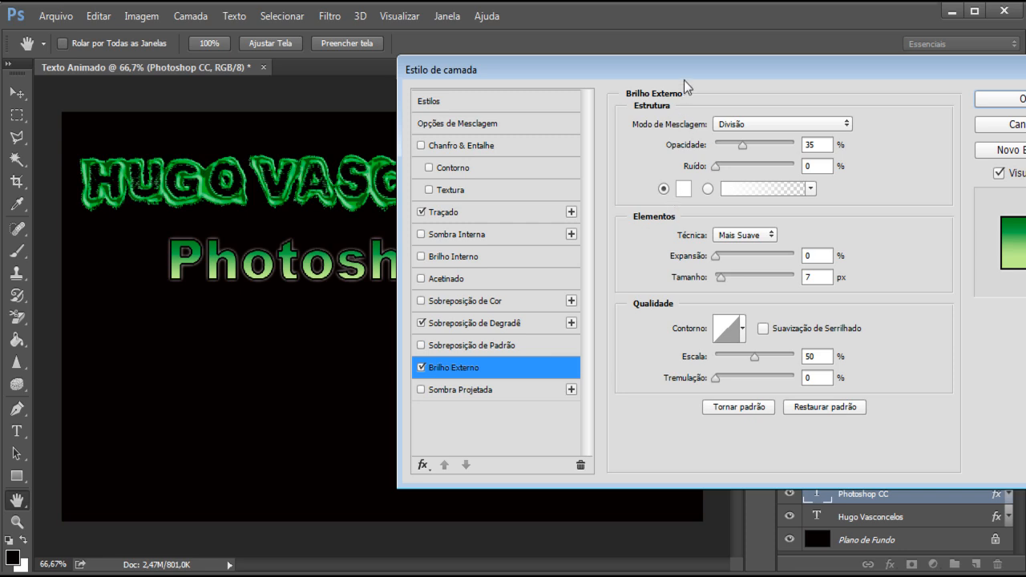
{"action": "left_click_drag", "start_coordinate": [686, 73], "coordinate": [721, 58]}
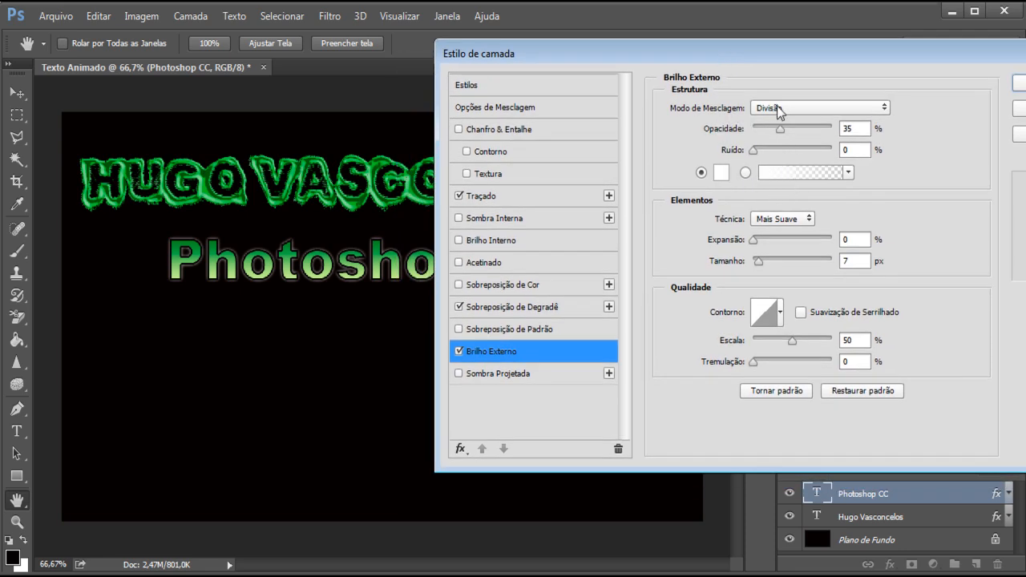
{"action": "left_click_drag", "start_coordinate": [761, 60], "coordinate": [720, 49]}
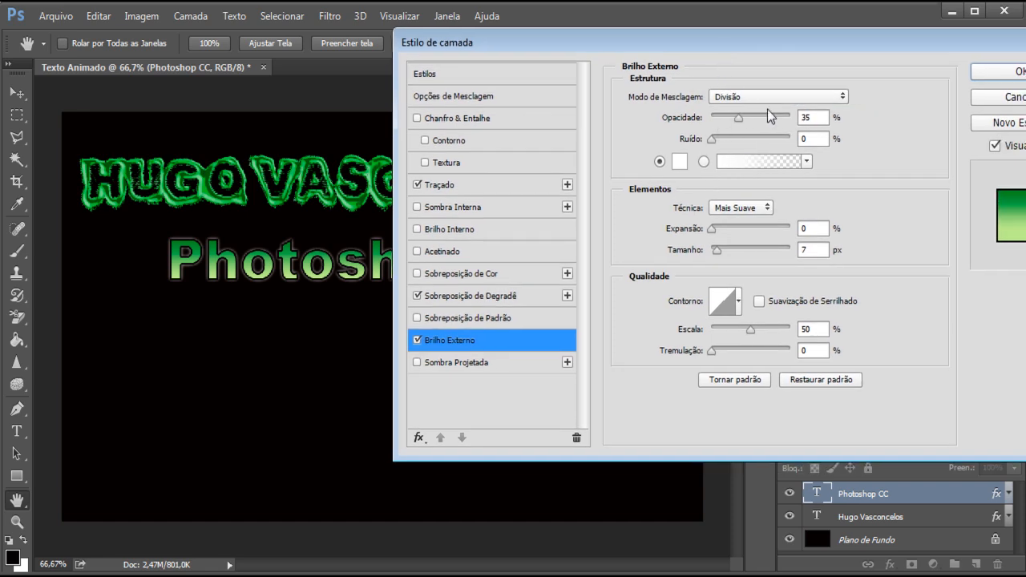
{"action": "left_click", "coordinate": [679, 164]}
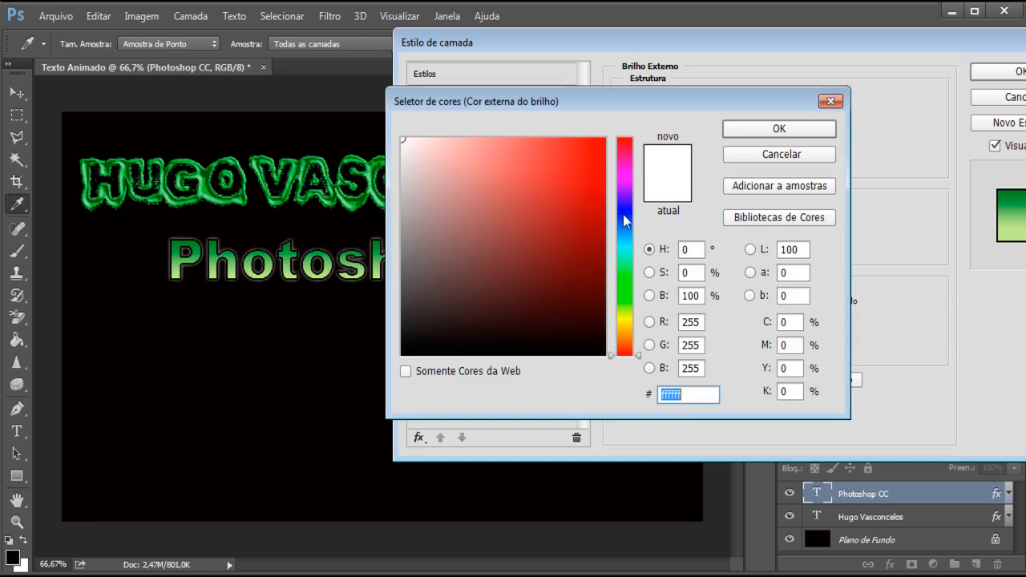
{"action": "left_click_drag", "start_coordinate": [628, 301], "coordinate": [627, 280]}
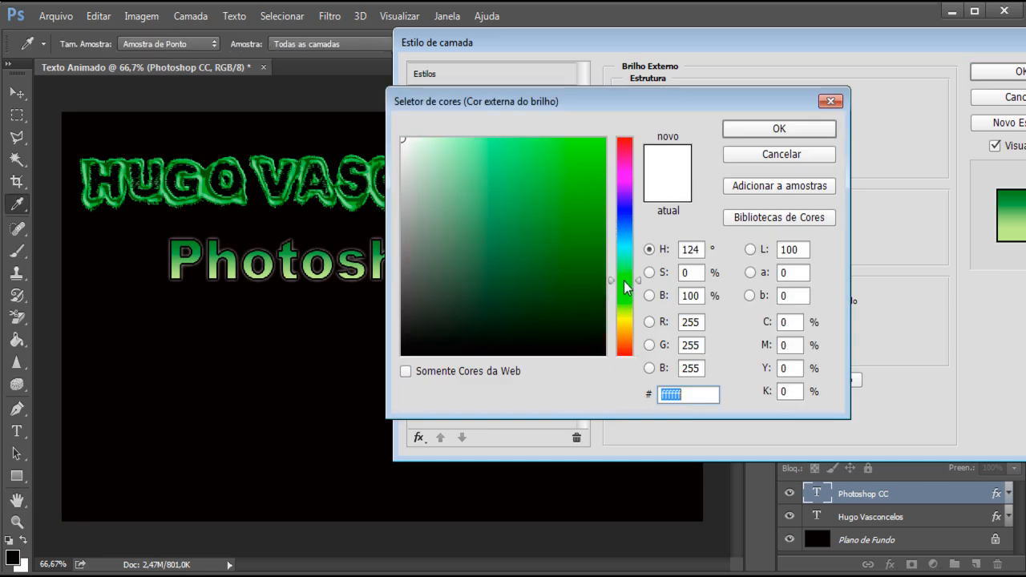
{"action": "mouse_move", "coordinate": [516, 247]}
{"action": "left_mouse_down"}
{"action": "mouse_move", "coordinate": [518, 160]}
{"action": "mouse_move", "coordinate": [540, 165]}
{"action": "left_mouse_up"}
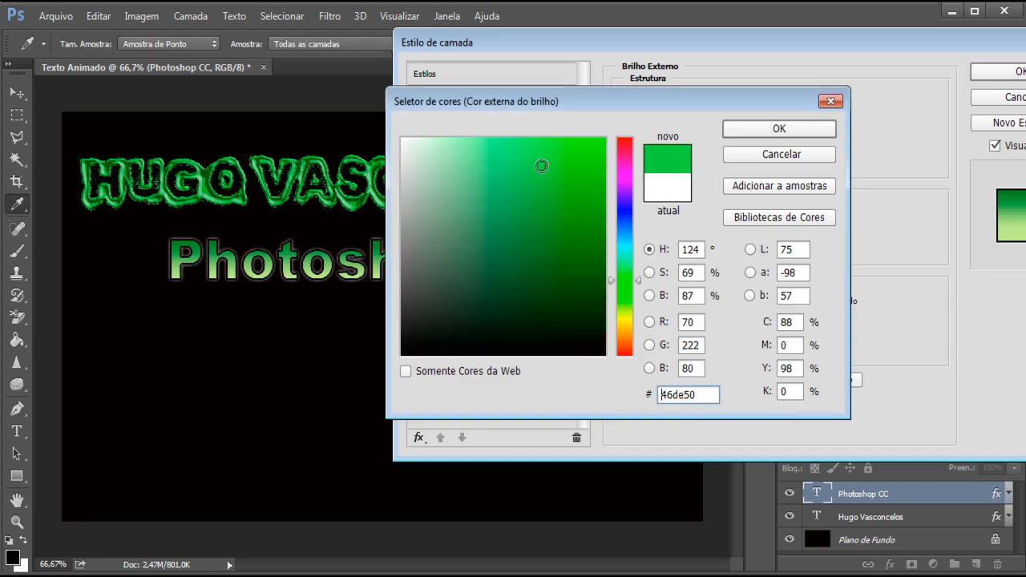
{"action": "left_click", "coordinate": [769, 130]}
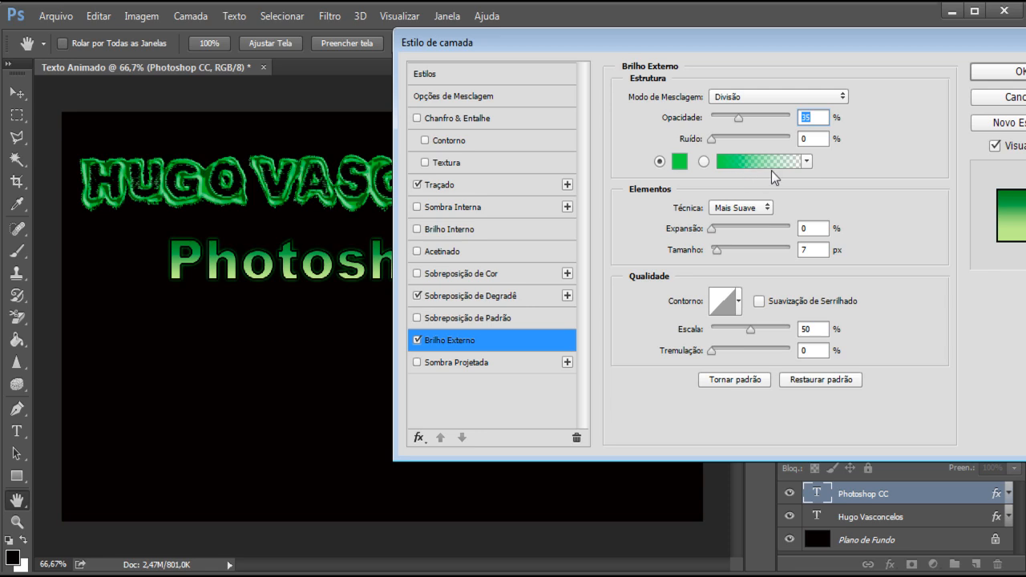
Step: Set the outer glow's technique to Precisa, its spread to 7% and its size to 40 px
{"action": "left_click", "coordinate": [731, 210]}
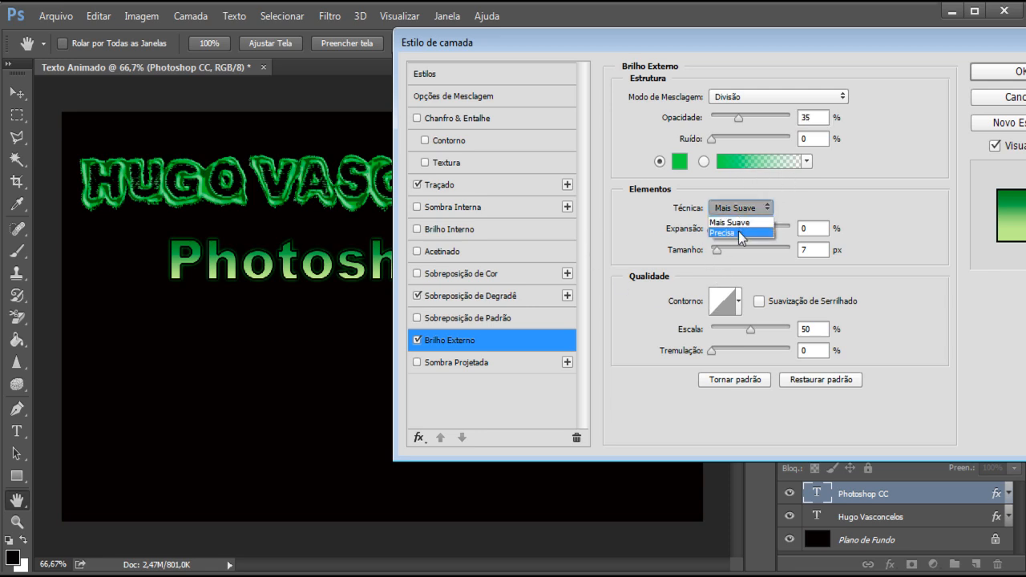
{"action": "left_click", "coordinate": [739, 233]}
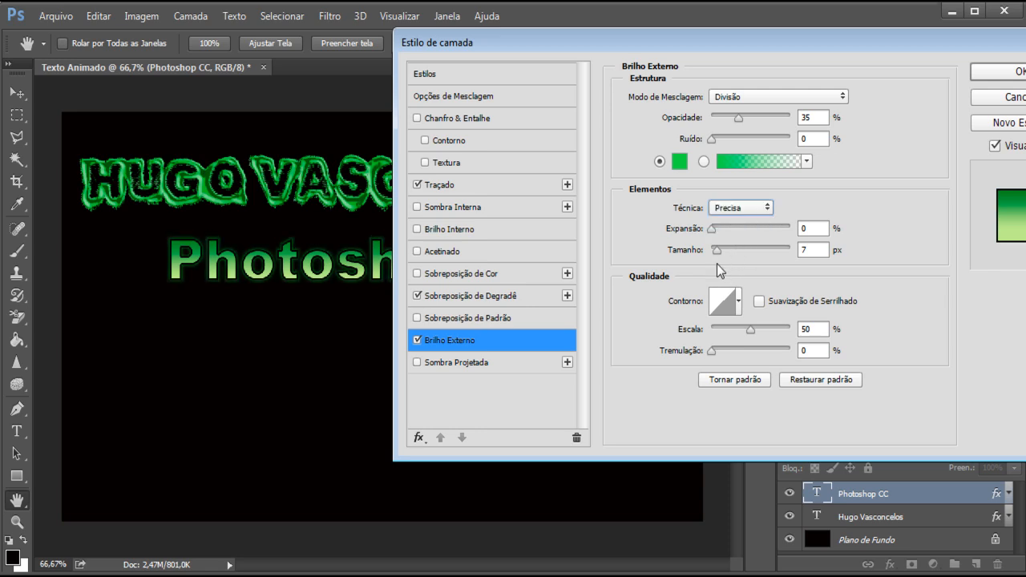
{"action": "left_click_drag", "start_coordinate": [711, 229], "coordinate": [729, 254]}
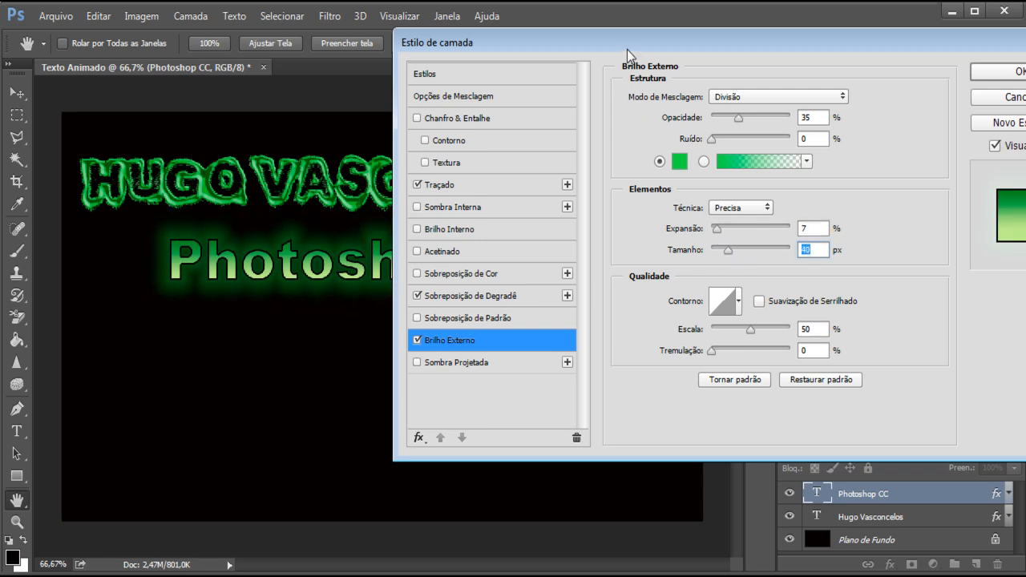
Step: Change the Photoshop CC text's stroke color to near-white fefffe and apply the layer style
{"action": "left_click_drag", "start_coordinate": [628, 48], "coordinate": [641, 95]}
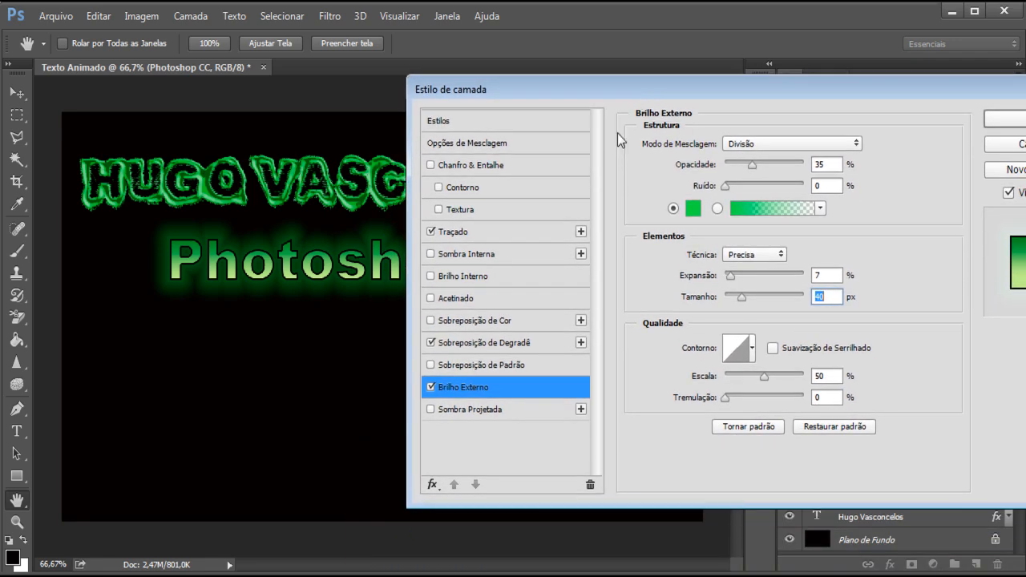
{"action": "left_click", "coordinate": [468, 231]}
{"action": "left_click_drag", "start_coordinate": [567, 89], "coordinate": [522, 77]}
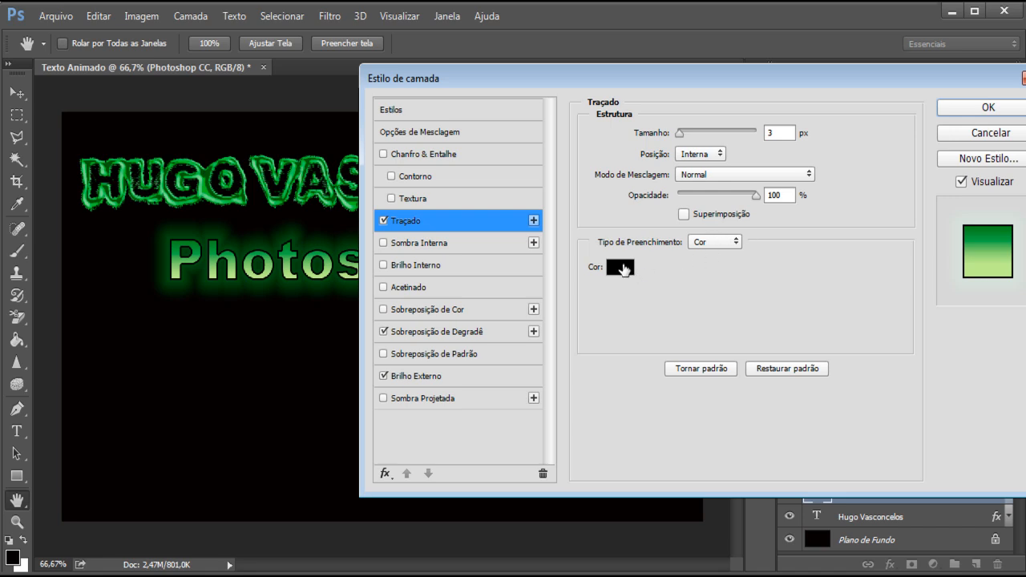
{"action": "left_click", "coordinate": [622, 268]}
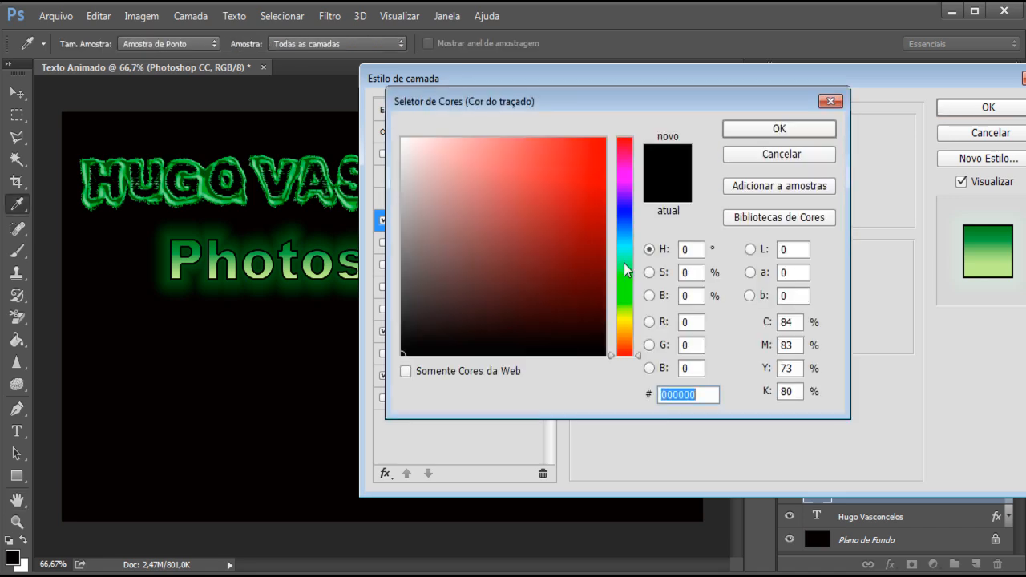
{"action": "left_click", "coordinate": [628, 275]}
{"action": "left_click_drag", "start_coordinate": [499, 243], "coordinate": [410, 154]}
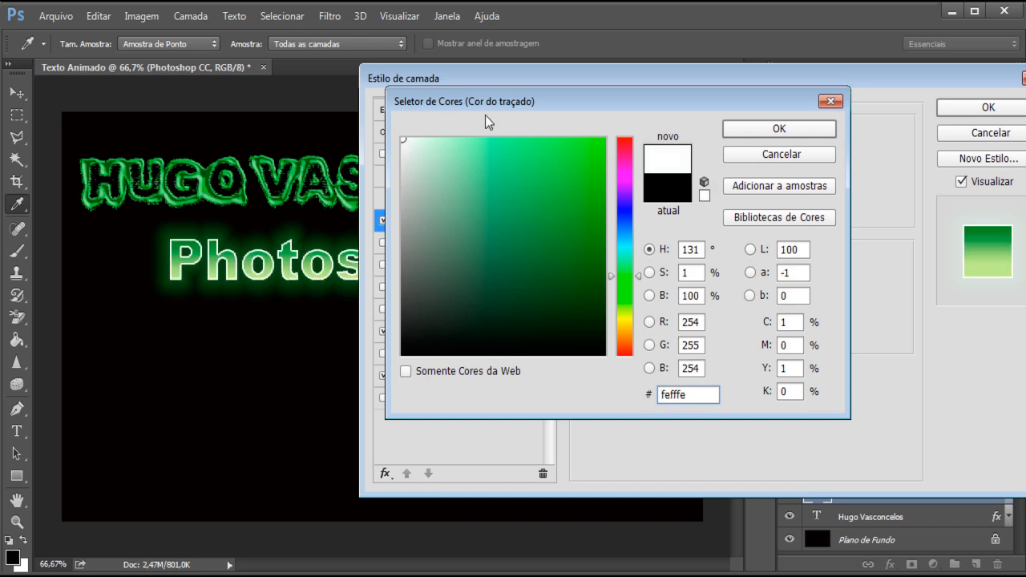
{"action": "mouse_move", "coordinate": [574, 118]}
{"action": "left_mouse_down"}
{"action": "mouse_move", "coordinate": [785, 155]}
{"action": "mouse_move", "coordinate": [511, 99]}
{"action": "left_mouse_up"}
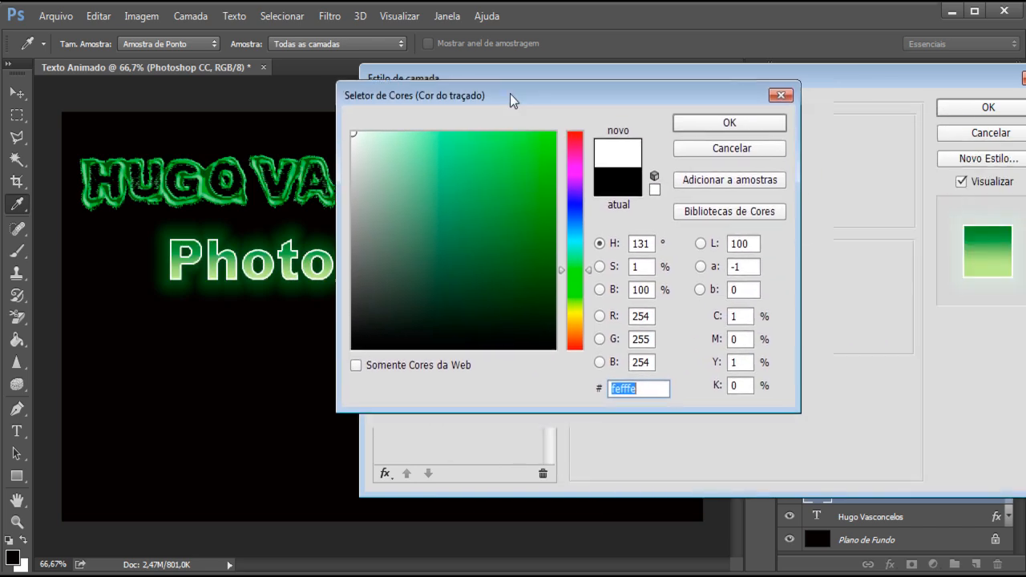
{"action": "left_click", "coordinate": [726, 125]}
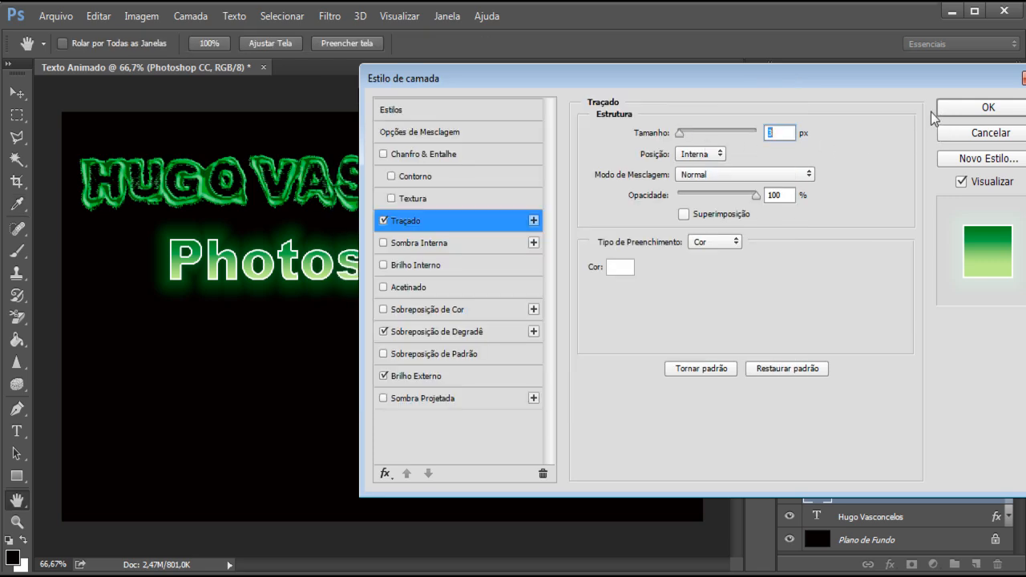
{"action": "left_click_drag", "start_coordinate": [515, 81], "coordinate": [562, 62]}
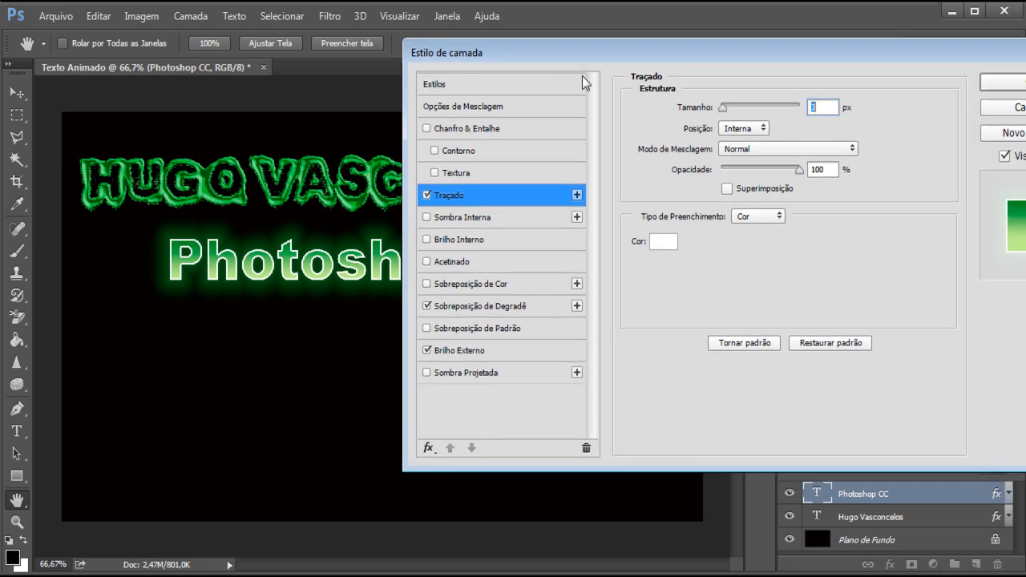
{"action": "left_click", "coordinate": [1002, 83]}
Step: Change the Photoshop CC text's font to BankGothic Lt BT Light
{"action": "left_click", "coordinate": [24, 433]}
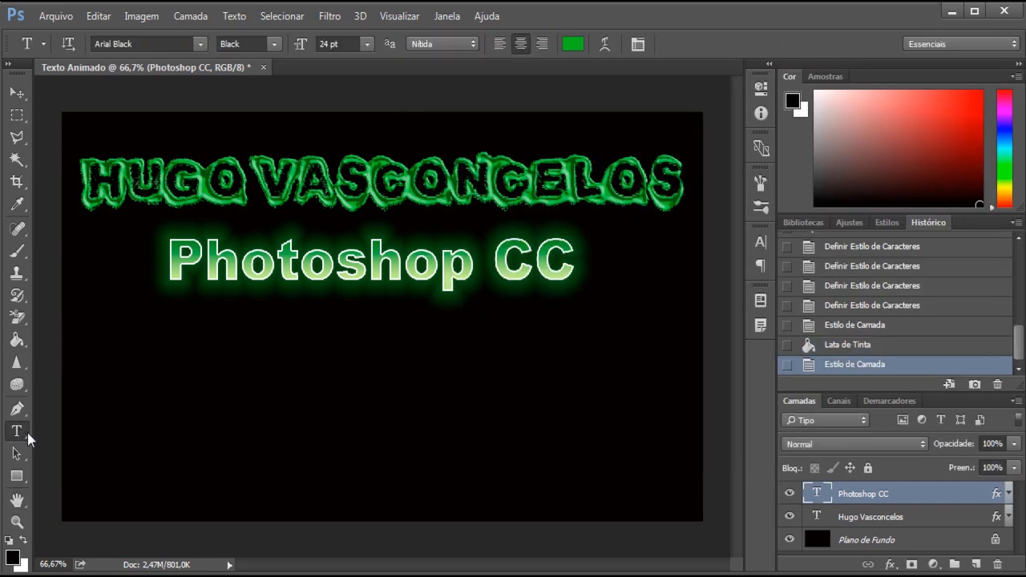
{"action": "left_click", "coordinate": [142, 45]}
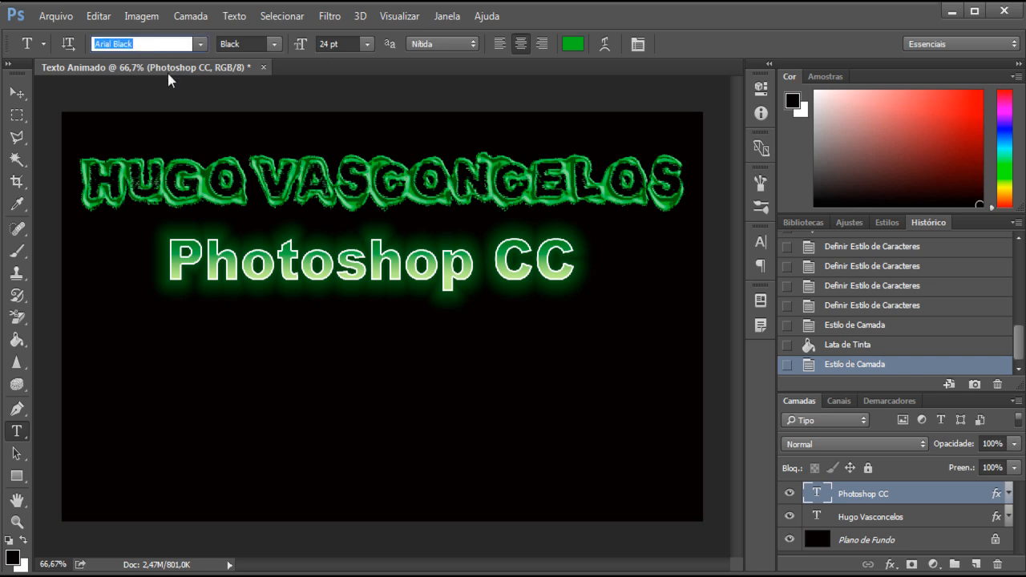
{"action": "key", "text": "Down"}
{"action": "key", "text": "Down"}
{"action": "key", "text": "Down"}
{"action": "key", "text": "Down"}
{"action": "key", "text": "Down"}
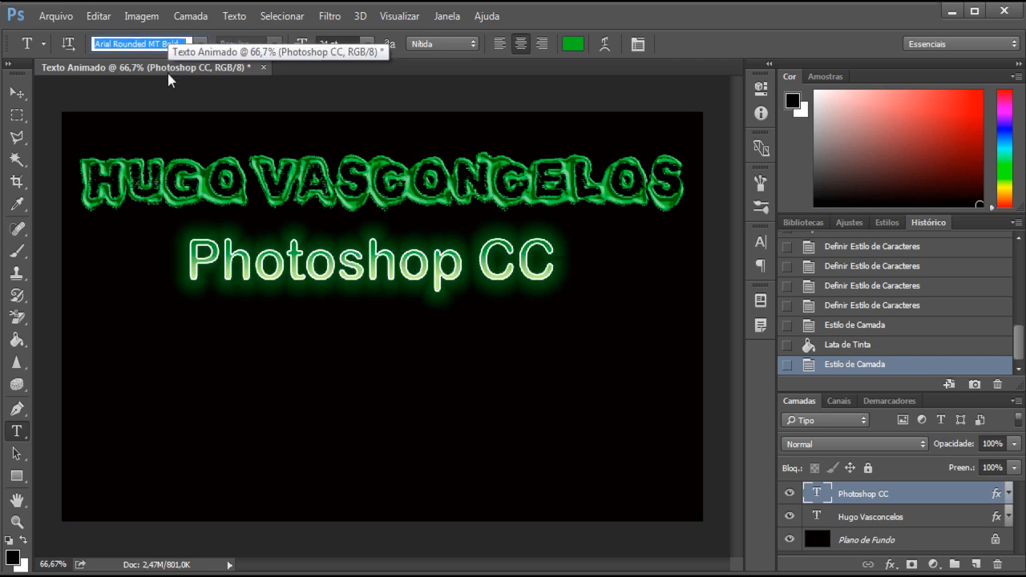
{"action": "key", "text": "Up"}
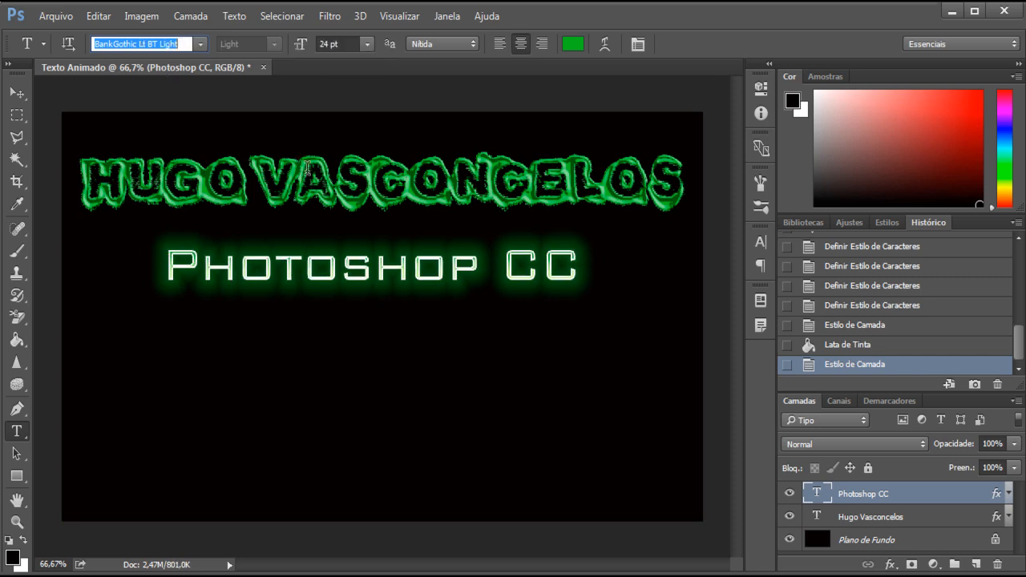
Step: Select the name text layer above the Photoshop CC text and open its layer style settings
{"action": "left_click", "coordinate": [307, 169]}
{"action": "triple_click", "coordinate": [307, 168]}
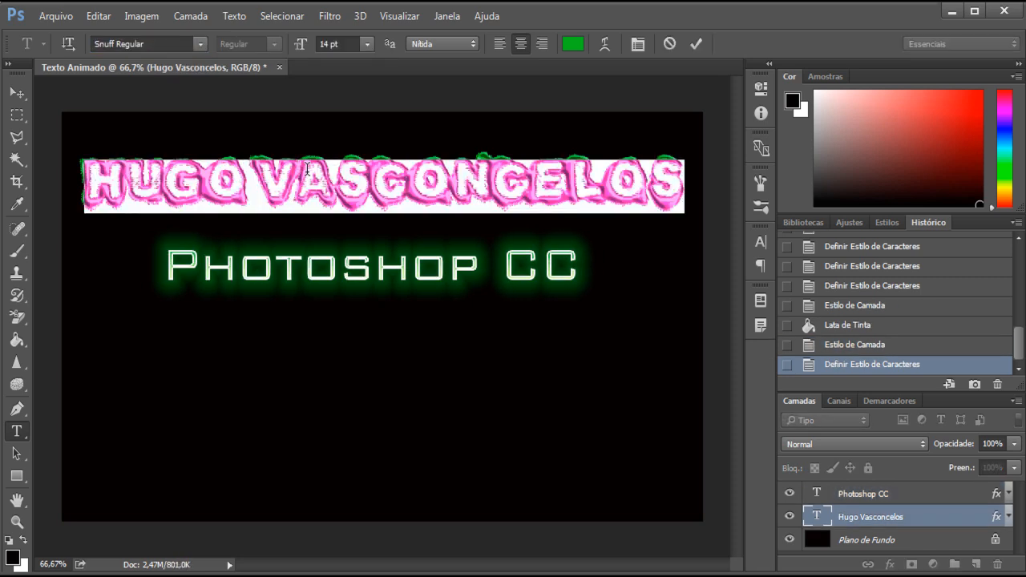
{"action": "left_click", "coordinate": [16, 93]}
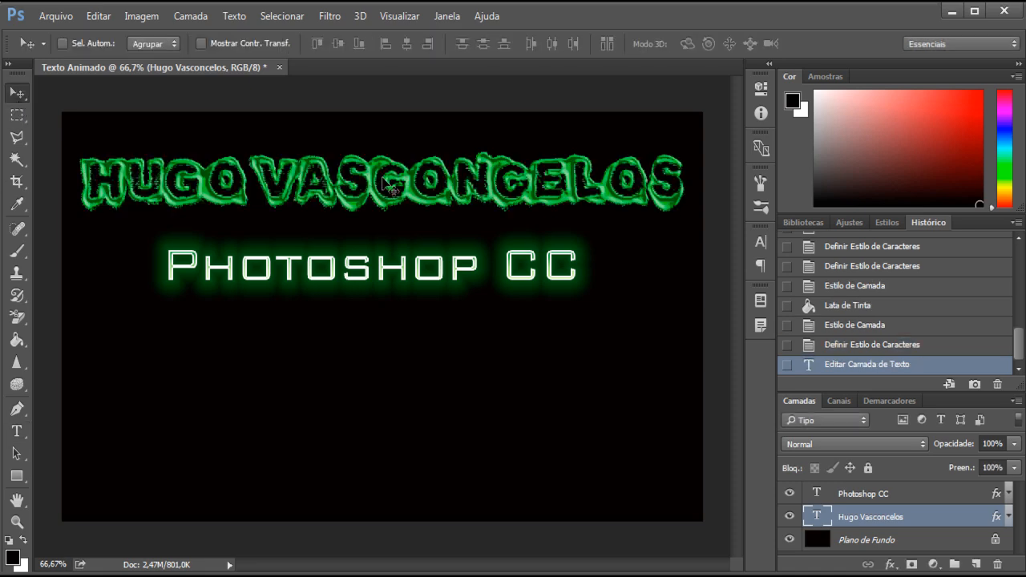
{"action": "right_click", "coordinate": [894, 518]}
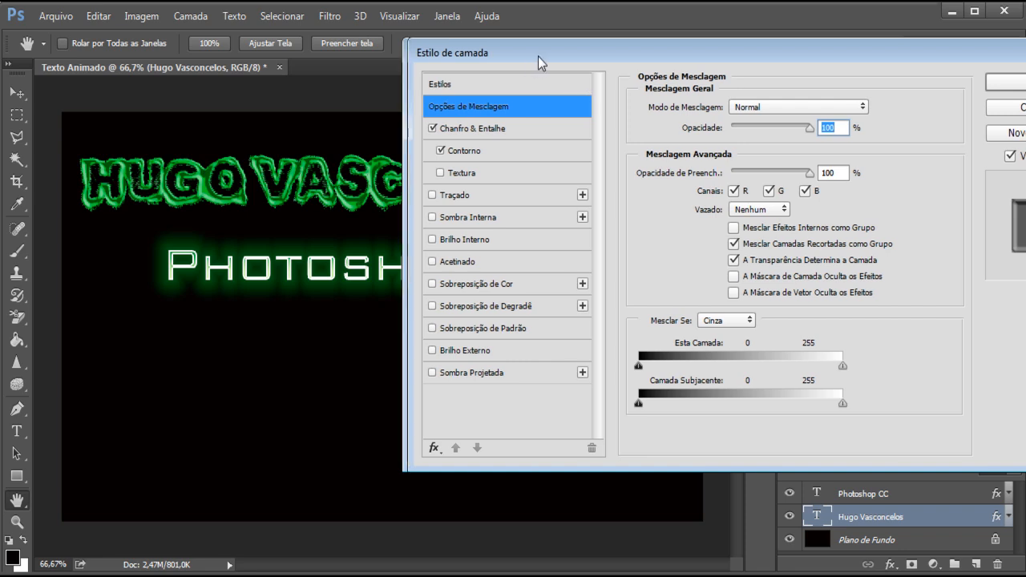
{"action": "left_click_drag", "start_coordinate": [538, 56], "coordinate": [636, 54]}
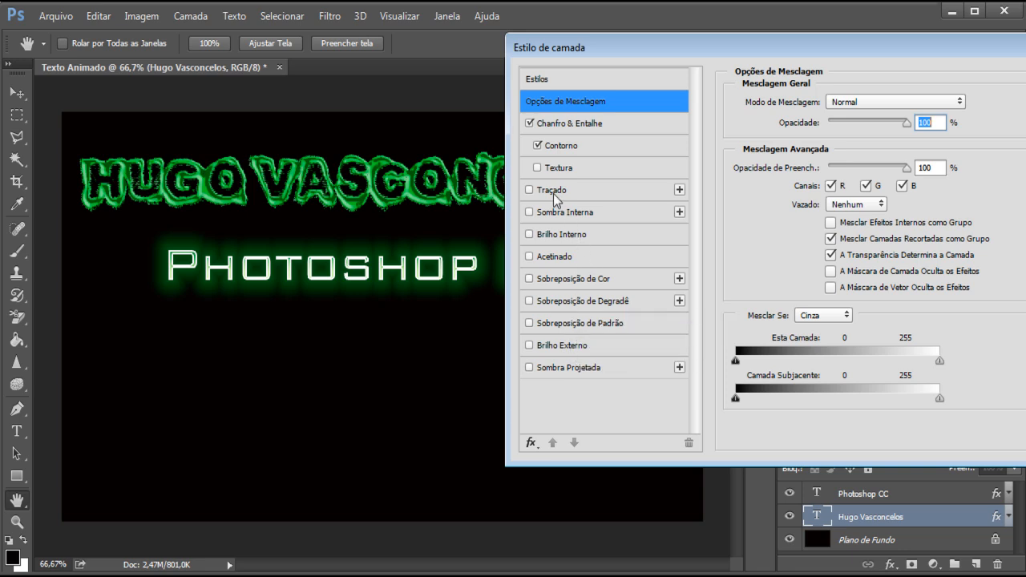
Step: Try a white ffffff stroke on the name text at 3 px and 1 px, and turn the stroke off
{"action": "left_click", "coordinate": [553, 194]}
{"action": "left_click", "coordinate": [766, 237]}
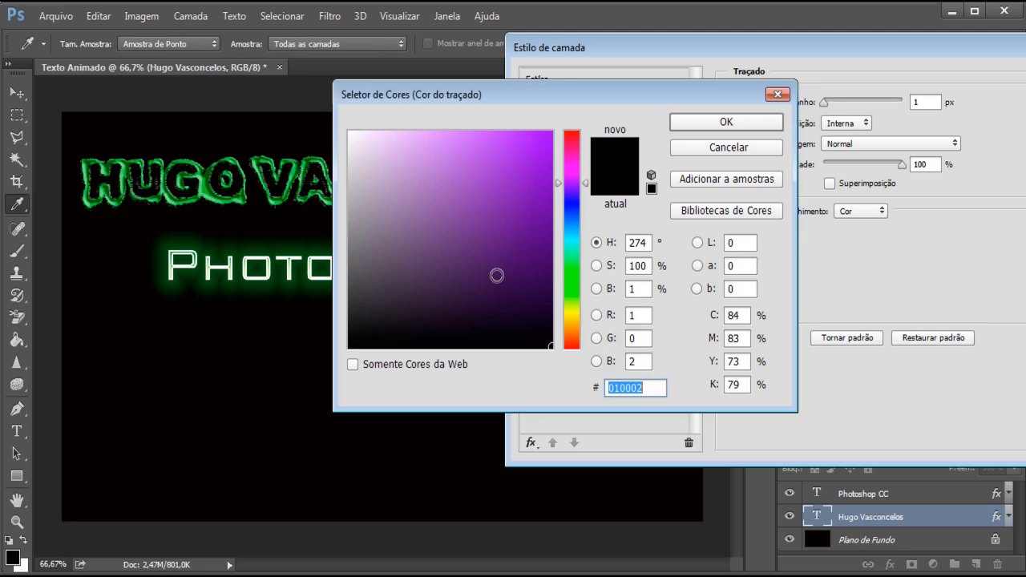
{"action": "type", "text": "ffffff"}
{"action": "left_click_drag", "start_coordinate": [461, 94], "coordinate": [545, 157]}
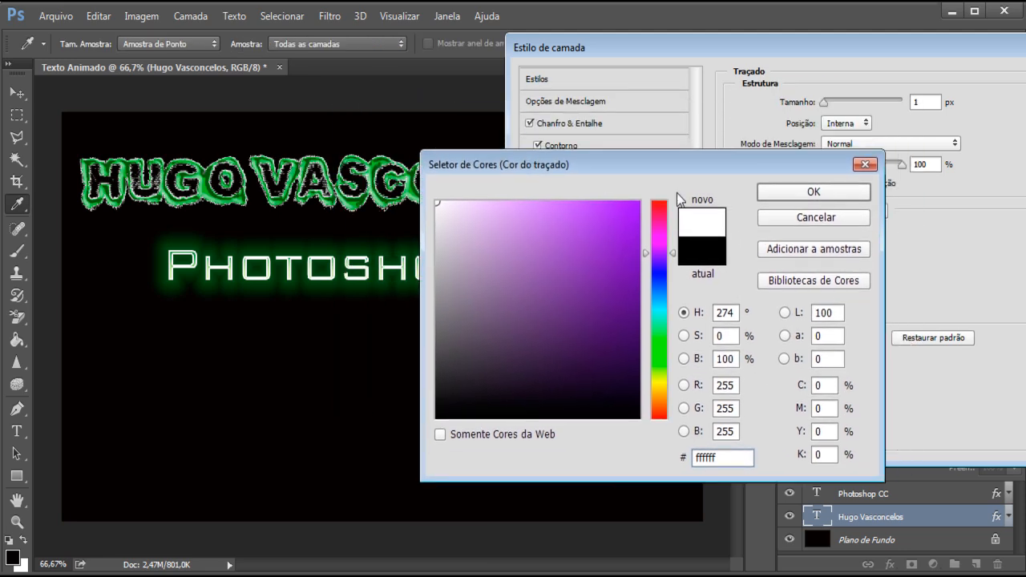
{"action": "left_click", "coordinate": [779, 189]}
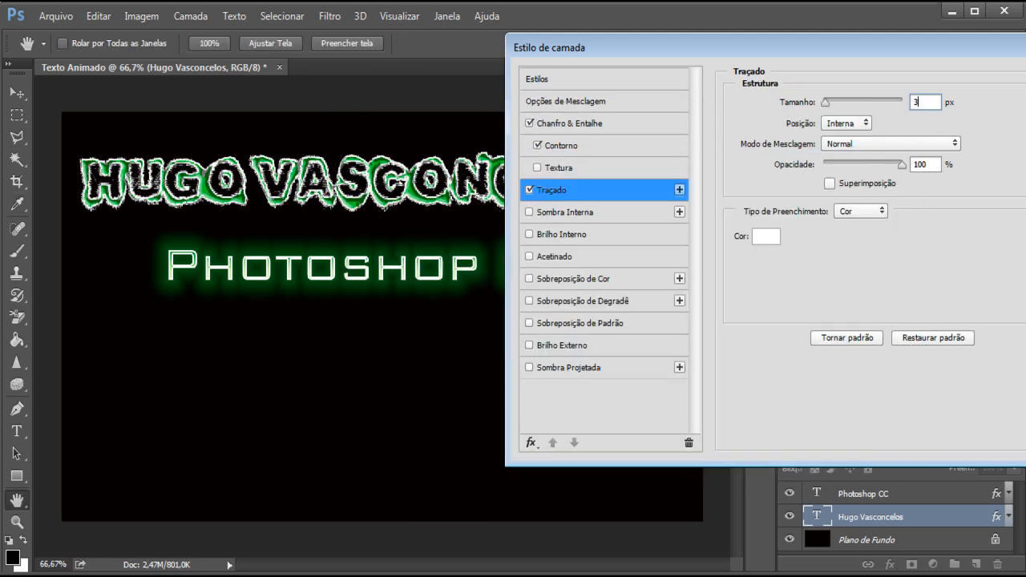
{"action": "type", "text": "3"}
{"action": "double_click", "coordinate": [936, 101]}
{"action": "type", "text": "1"}
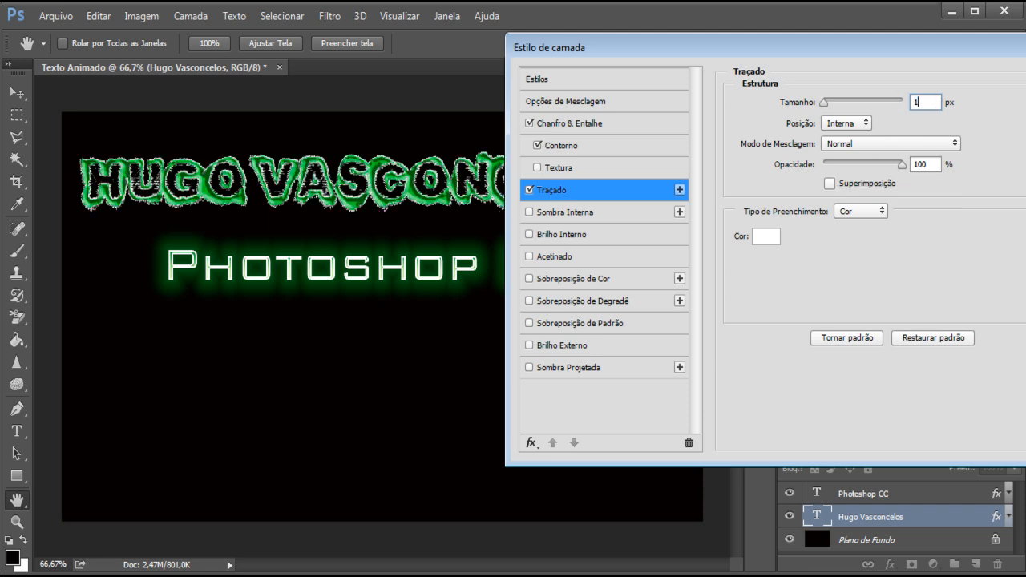
{"action": "left_click", "coordinate": [530, 190]}
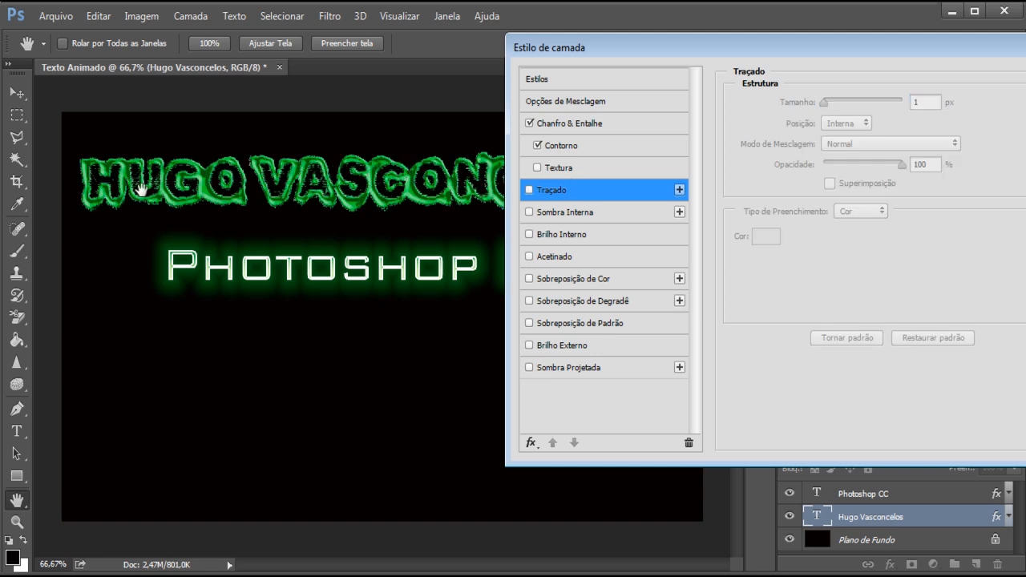
Step: Add an outer glow to the name text and set its color to green 3c9935
{"action": "left_click_drag", "start_coordinate": [577, 52], "coordinate": [629, 48]}
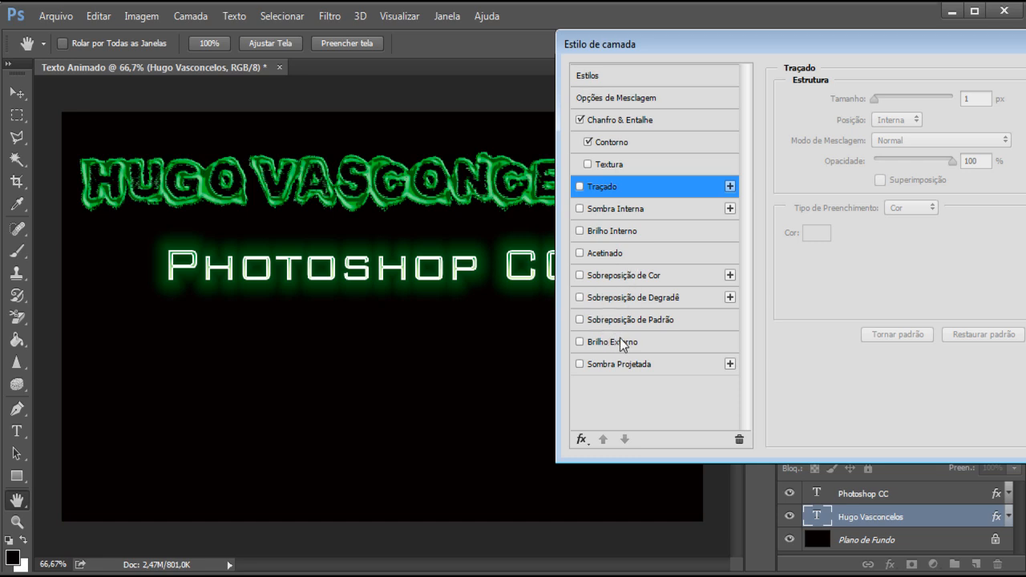
{"action": "left_click", "coordinate": [581, 342]}
{"action": "left_click_drag", "start_coordinate": [670, 48], "coordinate": [591, 54]}
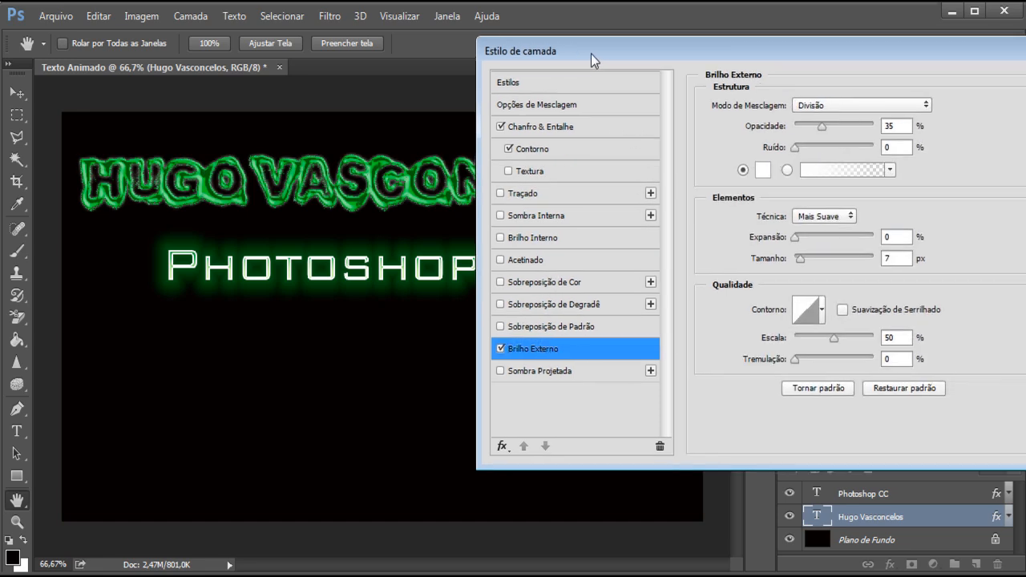
{"action": "left_click", "coordinate": [762, 170]}
{"action": "left_click", "coordinate": [583, 310]}
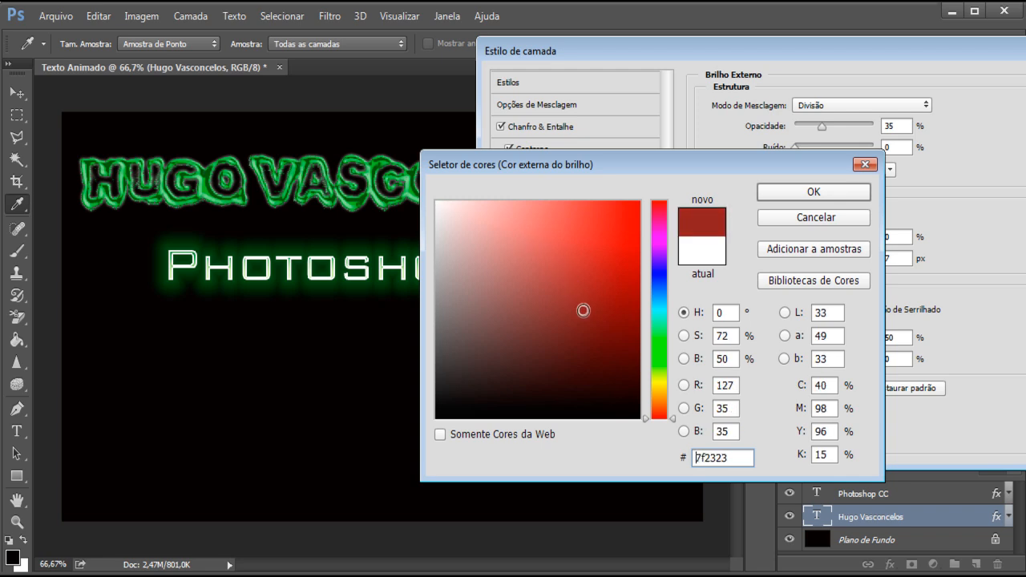
{"action": "left_click", "coordinate": [666, 351]}
{"action": "left_click_drag", "start_coordinate": [488, 219], "coordinate": [568, 287]}
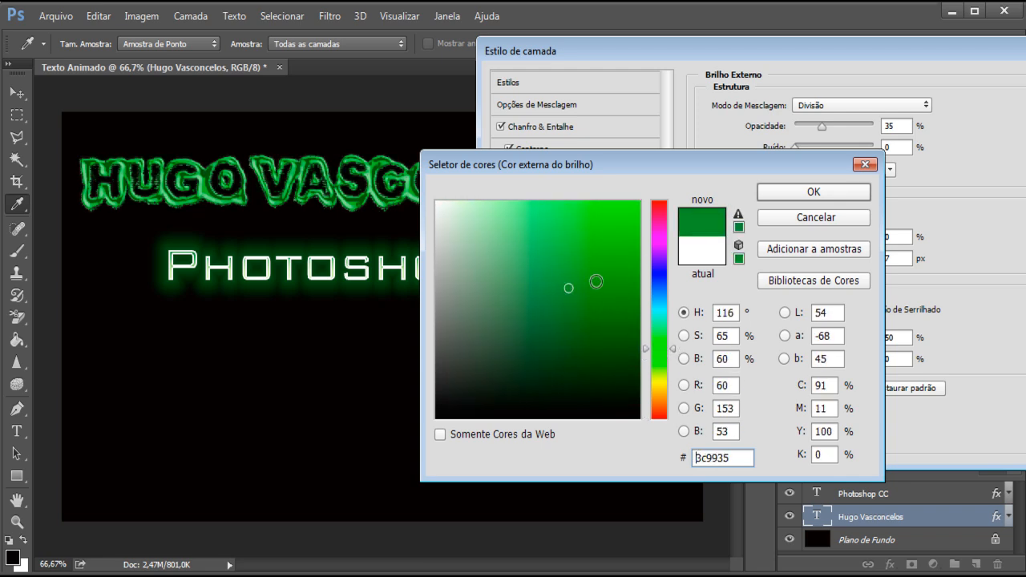
{"action": "left_click", "coordinate": [779, 196]}
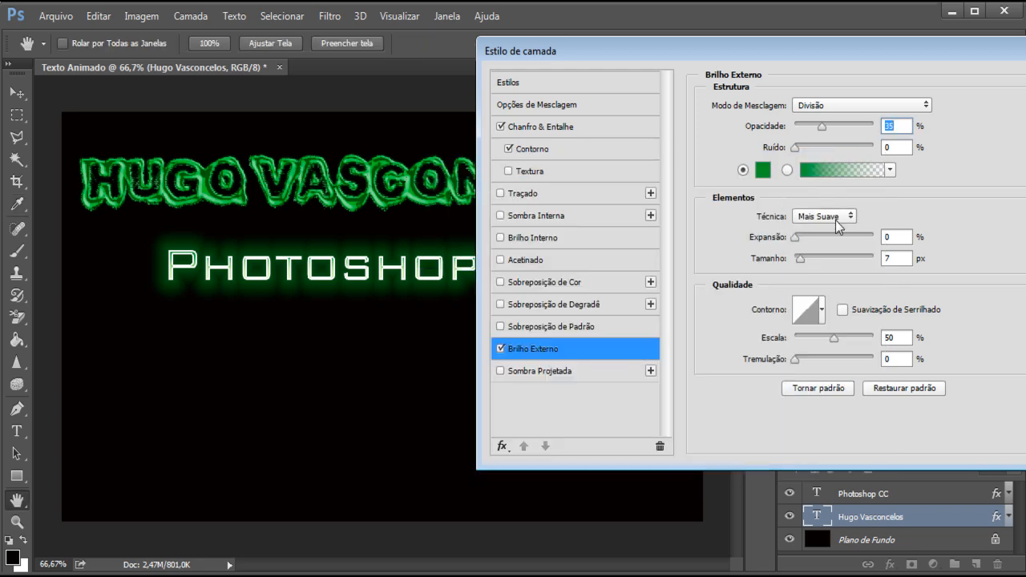
Step: Set the name text's outer glow to the Precisa technique, with 12% spread and 40 px size
{"action": "left_click", "coordinate": [823, 218]}
{"action": "left_click", "coordinate": [802, 238]}
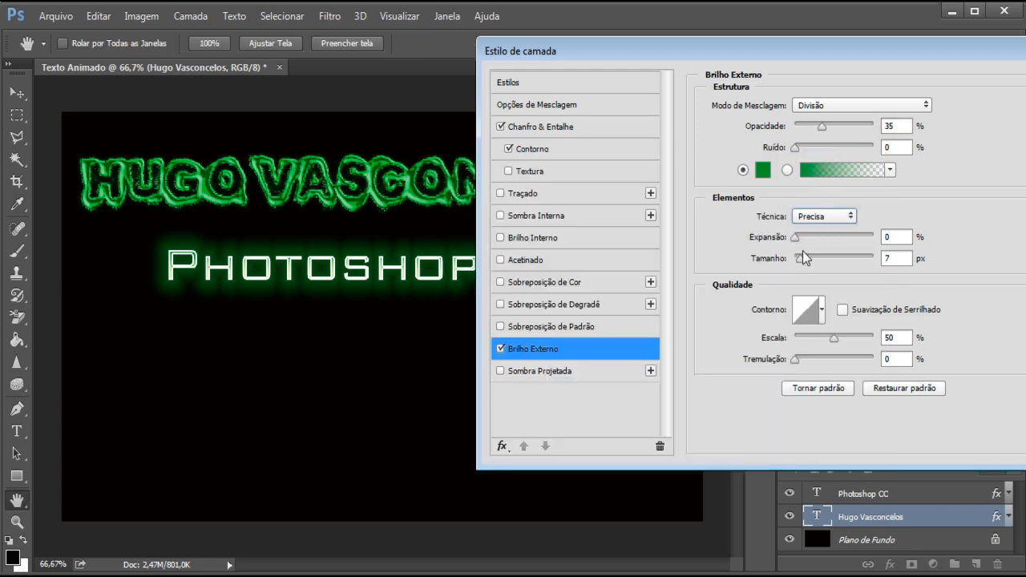
{"action": "mouse_move", "coordinate": [800, 258]}
{"action": "left_mouse_down"}
{"action": "mouse_move", "coordinate": [819, 260]}
{"action": "mouse_move", "coordinate": [811, 239]}
{"action": "mouse_move", "coordinate": [798, 240]}
{"action": "mouse_move", "coordinate": [808, 257]}
{"action": "mouse_move", "coordinate": [795, 257]}
{"action": "mouse_move", "coordinate": [805, 258]}
{"action": "mouse_move", "coordinate": [798, 241]}
{"action": "mouse_move", "coordinate": [819, 246]}
{"action": "mouse_move", "coordinate": [805, 237]}
{"action": "mouse_move", "coordinate": [812, 258]}
{"action": "left_mouse_up"}
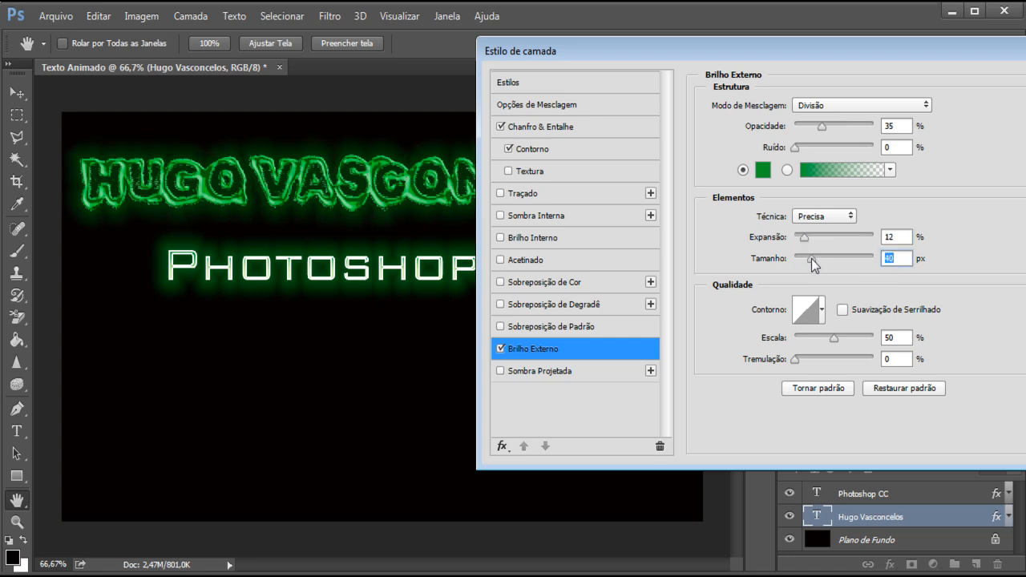
Step: Add a gradient overlay to the name text and change the gradient's color stop at 0% to dark green
{"action": "left_click_drag", "start_coordinate": [873, 62], "coordinate": [849, 65]}
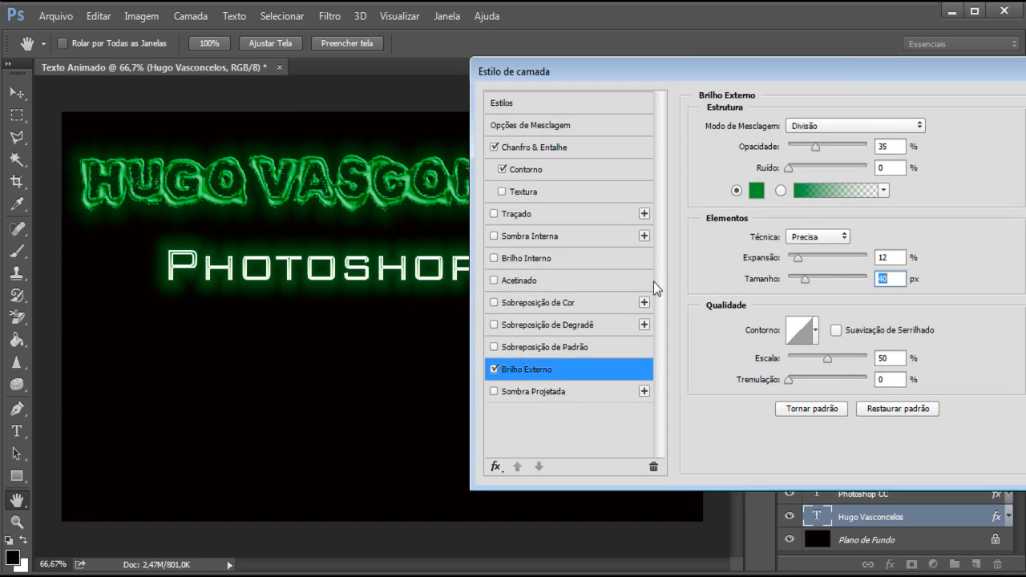
{"action": "left_click_drag", "start_coordinate": [605, 70], "coordinate": [599, 72]}
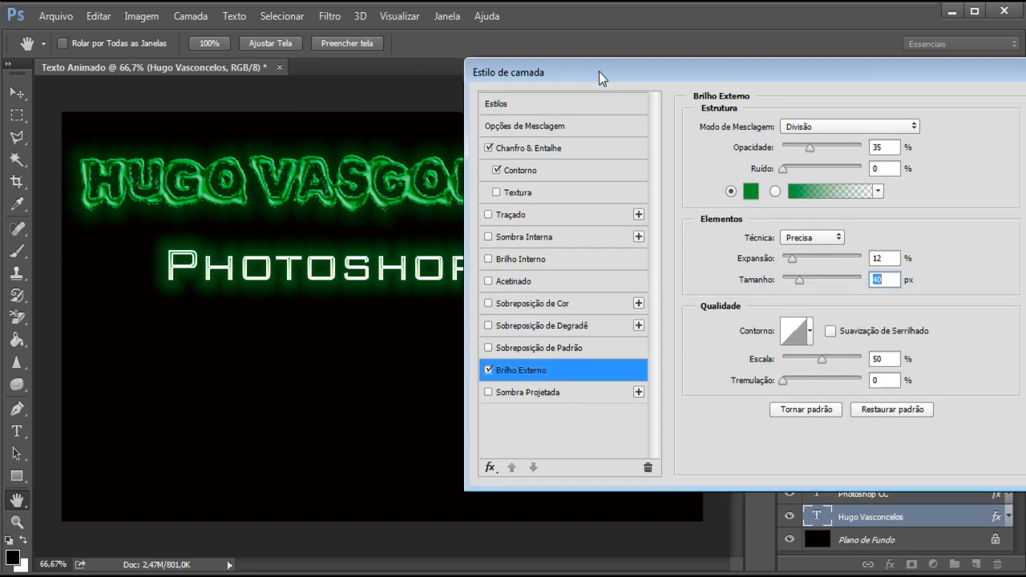
{"action": "left_click", "coordinate": [539, 325]}
{"action": "left_click", "coordinate": [800, 168]}
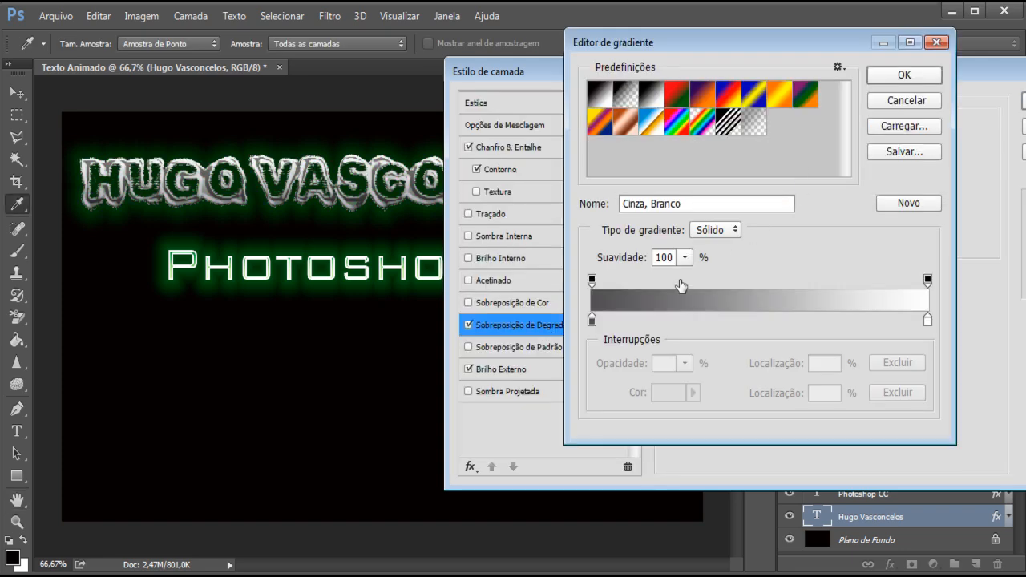
{"action": "double_click", "coordinate": [594, 323]}
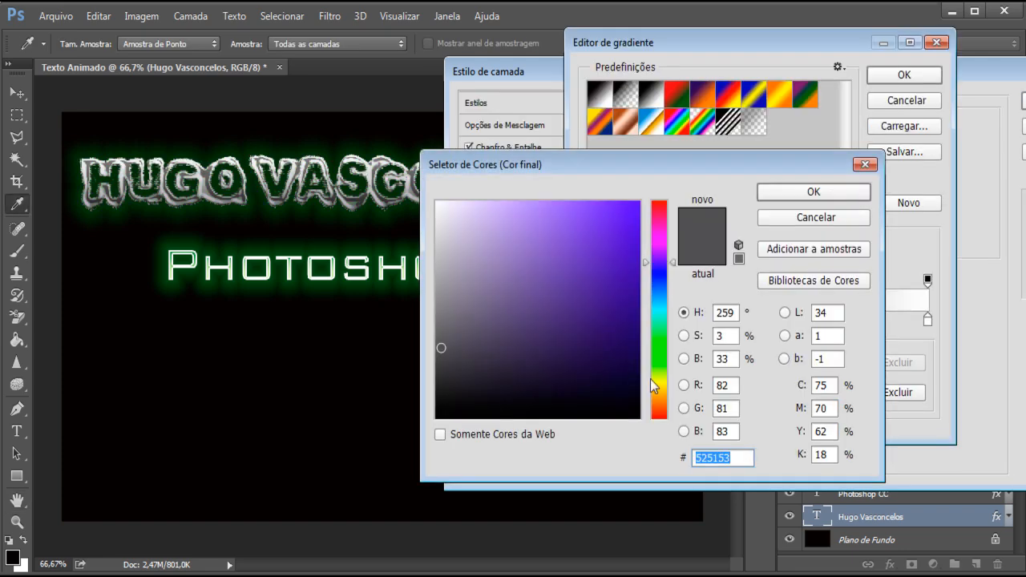
{"action": "mouse_move", "coordinate": [656, 386]}
{"action": "left_mouse_down"}
{"action": "mouse_move", "coordinate": [657, 355]}
{"action": "mouse_move", "coordinate": [619, 374]}
{"action": "mouse_move", "coordinate": [610, 364]}
{"action": "left_mouse_up"}
{"action": "left_click", "coordinate": [812, 193]}
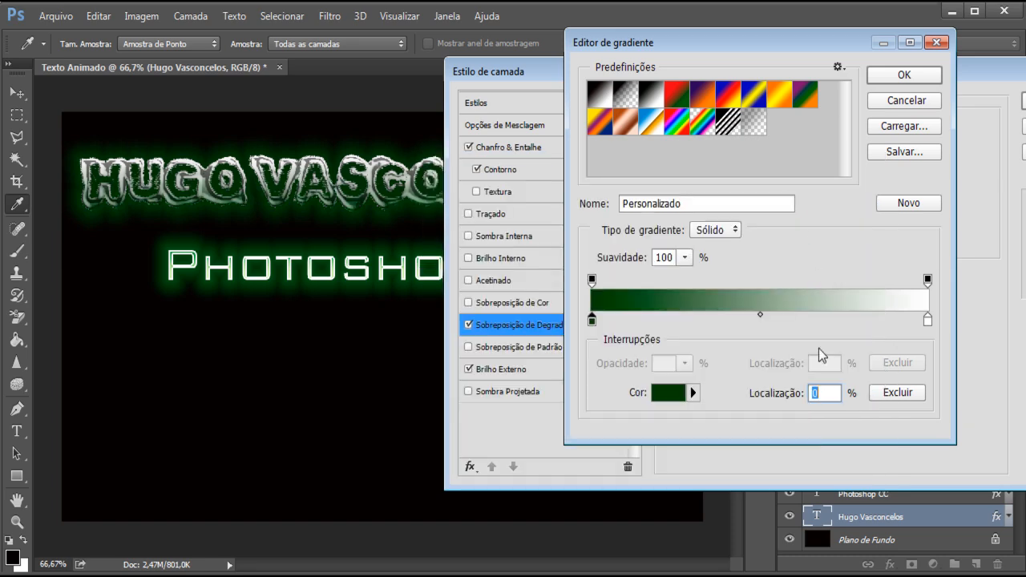
Step: Change the gradient's color stop at 100% to light green, accept the gradient and apply the name text's layer style
{"action": "left_click", "coordinate": [928, 320]}
{"action": "double_click", "coordinate": [929, 320]}
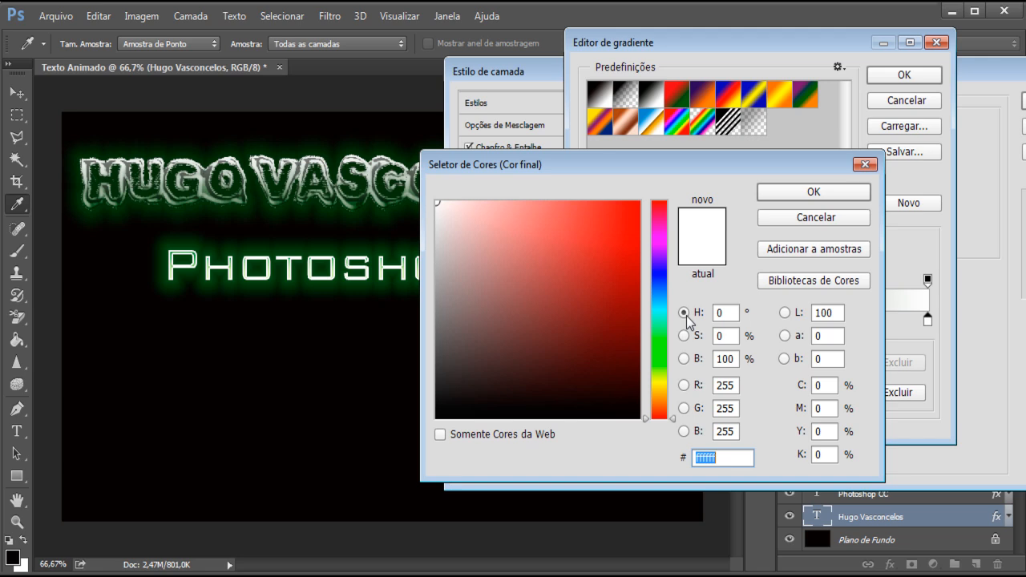
{"action": "left_click", "coordinate": [658, 355]}
{"action": "mouse_move", "coordinate": [625, 348]}
{"action": "left_mouse_down"}
{"action": "mouse_move", "coordinate": [601, 316]}
{"action": "mouse_move", "coordinate": [595, 279]}
{"action": "mouse_move", "coordinate": [534, 243]}
{"action": "mouse_move", "coordinate": [542, 229]}
{"action": "mouse_move", "coordinate": [504, 206]}
{"action": "mouse_move", "coordinate": [486, 209]}
{"action": "left_mouse_up"}
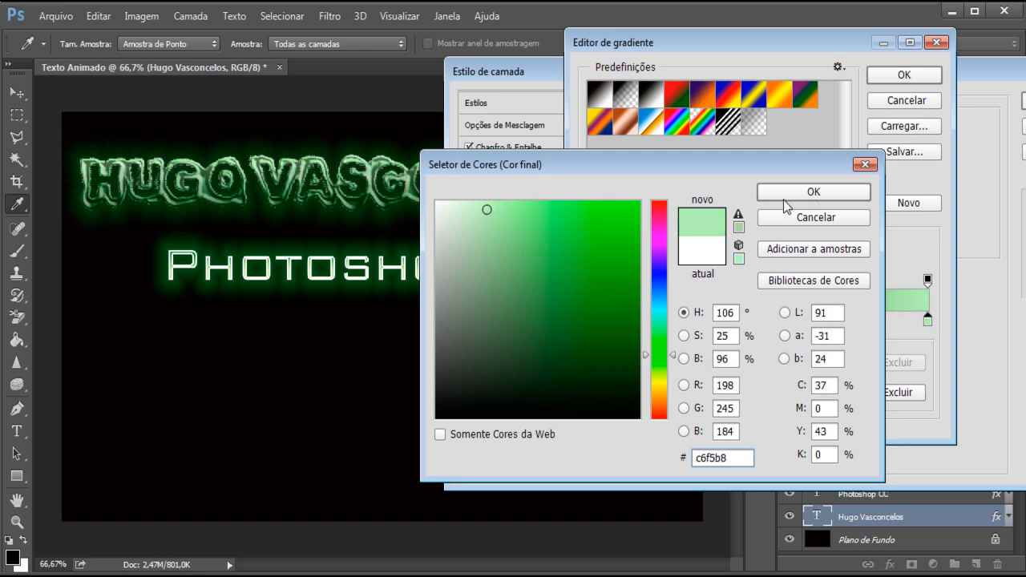
{"action": "left_click", "coordinate": [512, 222]}
{"action": "left_click", "coordinate": [775, 193]}
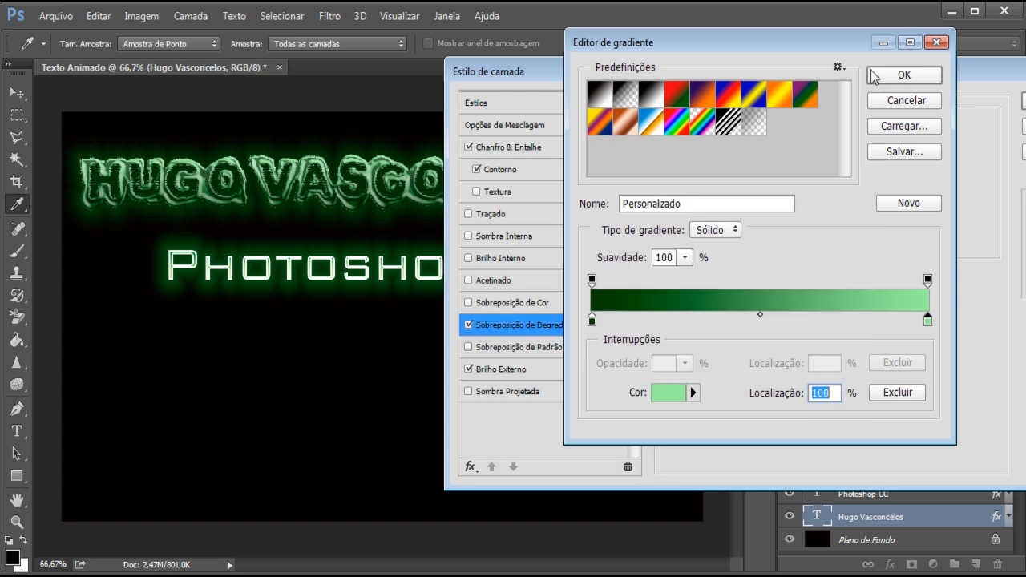
{"action": "left_click", "coordinate": [872, 75]}
{"action": "left_click", "coordinate": [1023, 101]}
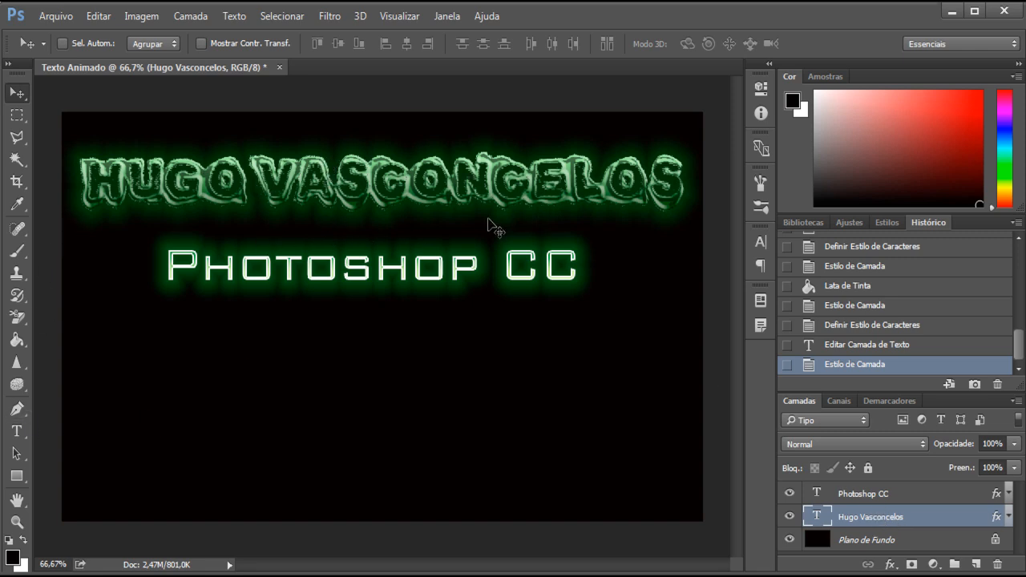
Step: Try a horizontal Arco text warp on the name text with its curvature reduced to +15%
{"action": "left_click", "coordinate": [13, 434]}
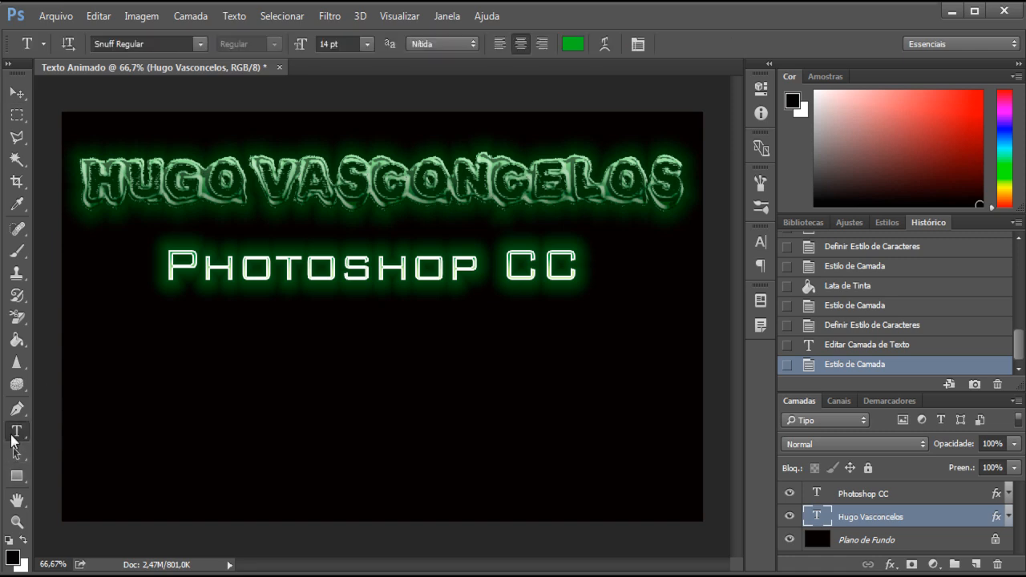
{"action": "left_click", "coordinate": [604, 44]}
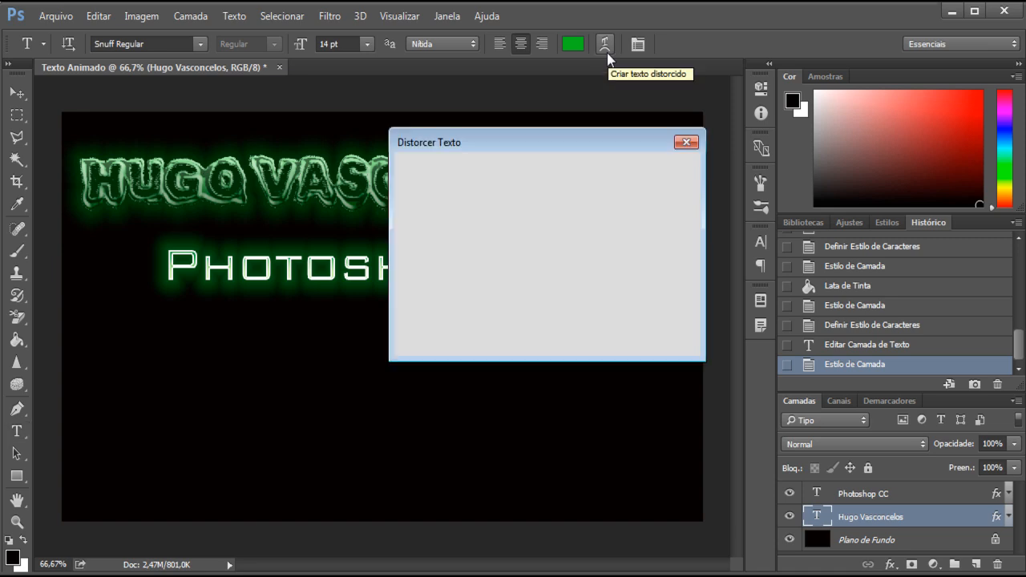
{"action": "left_click_drag", "start_coordinate": [537, 138], "coordinate": [686, 90]}
{"action": "left_click", "coordinate": [743, 125]}
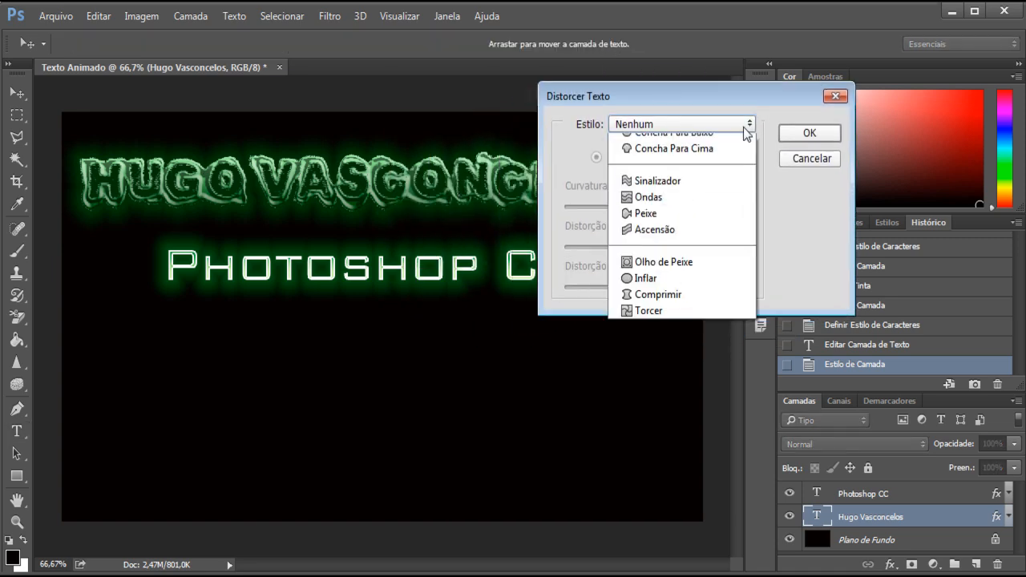
{"action": "left_click", "coordinate": [650, 183]}
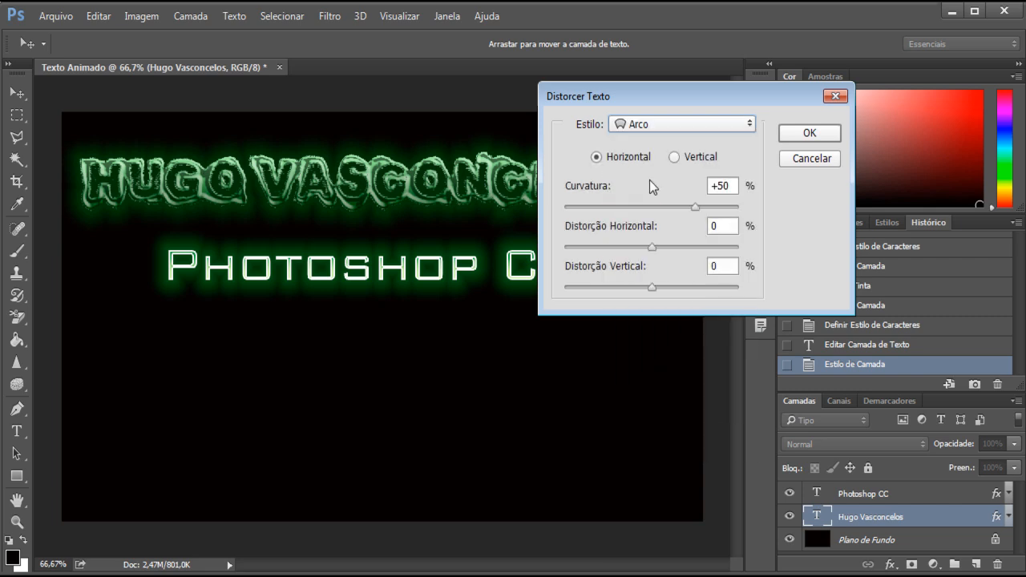
{"action": "left_click_drag", "start_coordinate": [642, 96], "coordinate": [762, 87]}
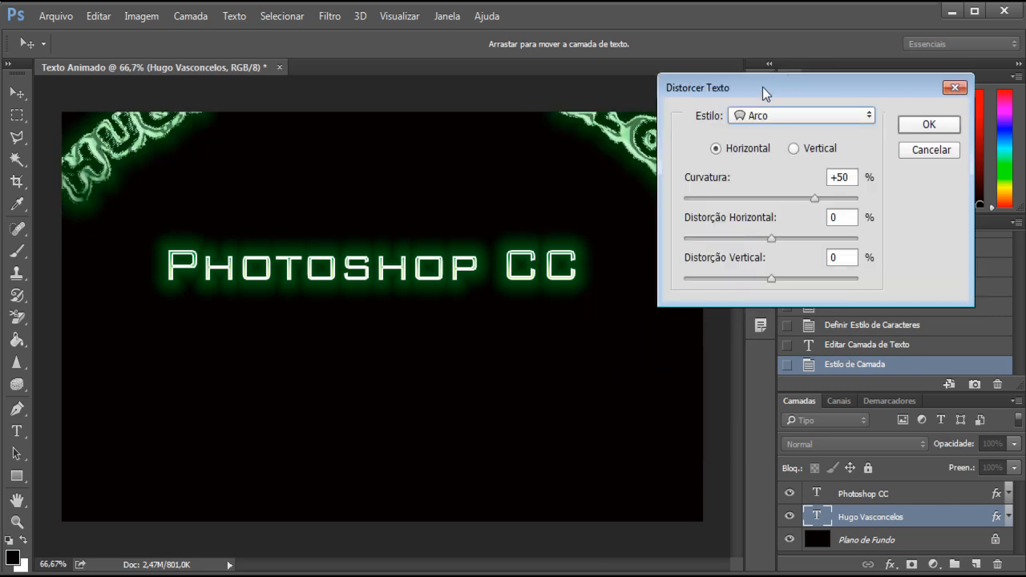
{"action": "left_click_drag", "start_coordinate": [812, 200], "coordinate": [783, 198]}
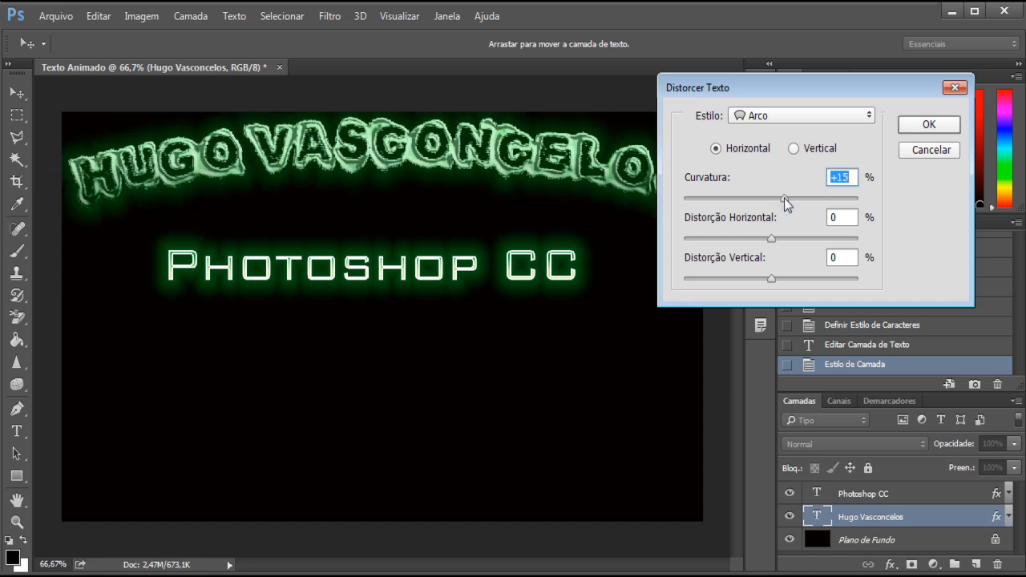
Step: Try the Arco Para Baixo, Saliência and Ondas warps on the name text, with Ondas at +33% curvature, and cancel the warp
{"action": "left_click", "coordinate": [798, 113]}
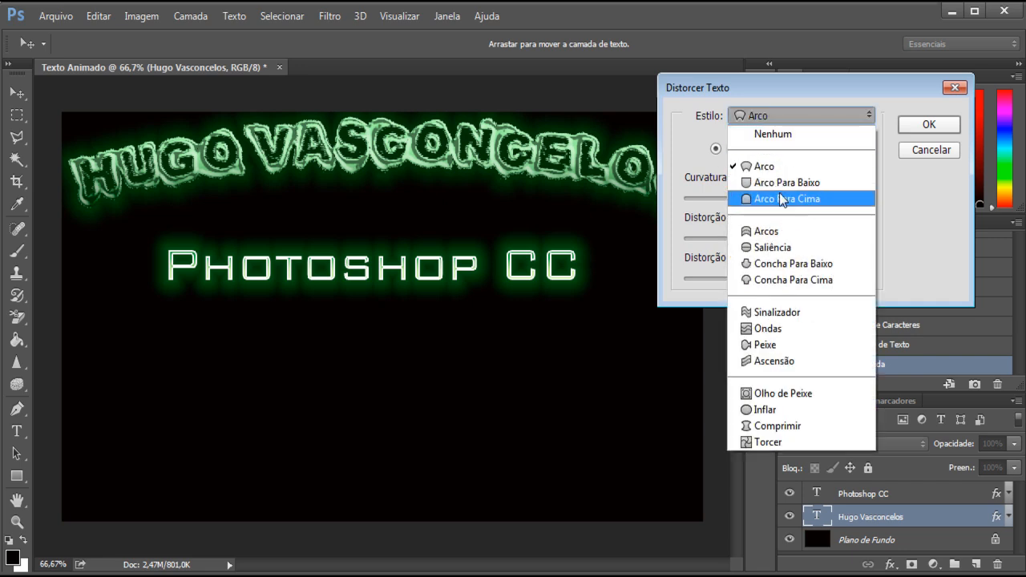
{"action": "left_click", "coordinate": [776, 183]}
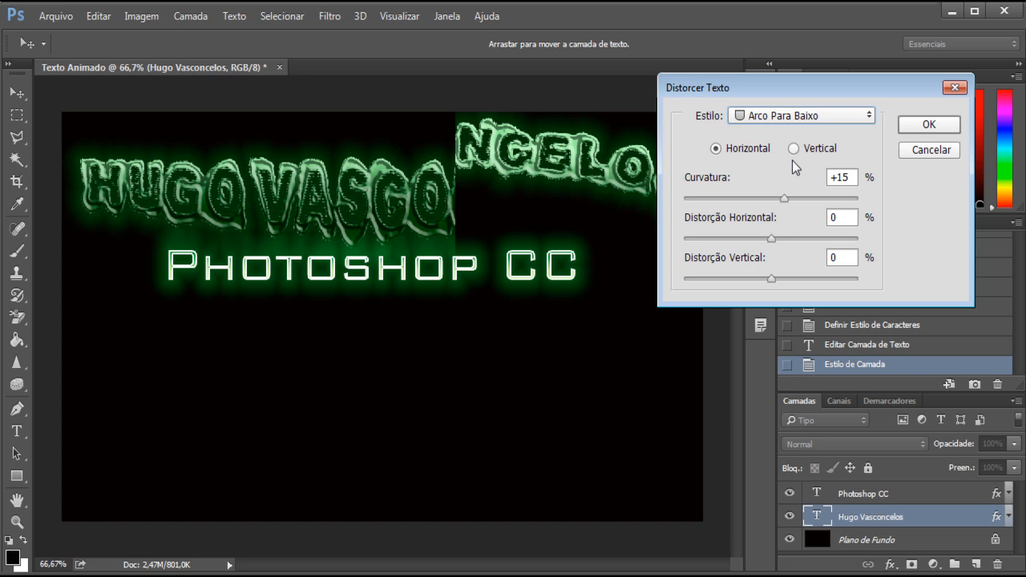
{"action": "left_click", "coordinate": [779, 119]}
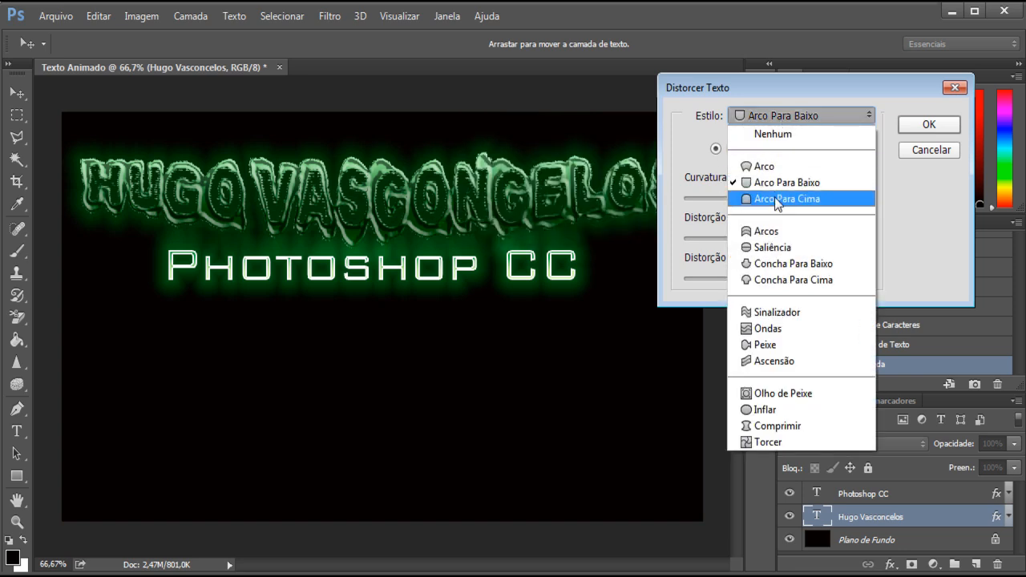
{"action": "left_click", "coordinate": [780, 250]}
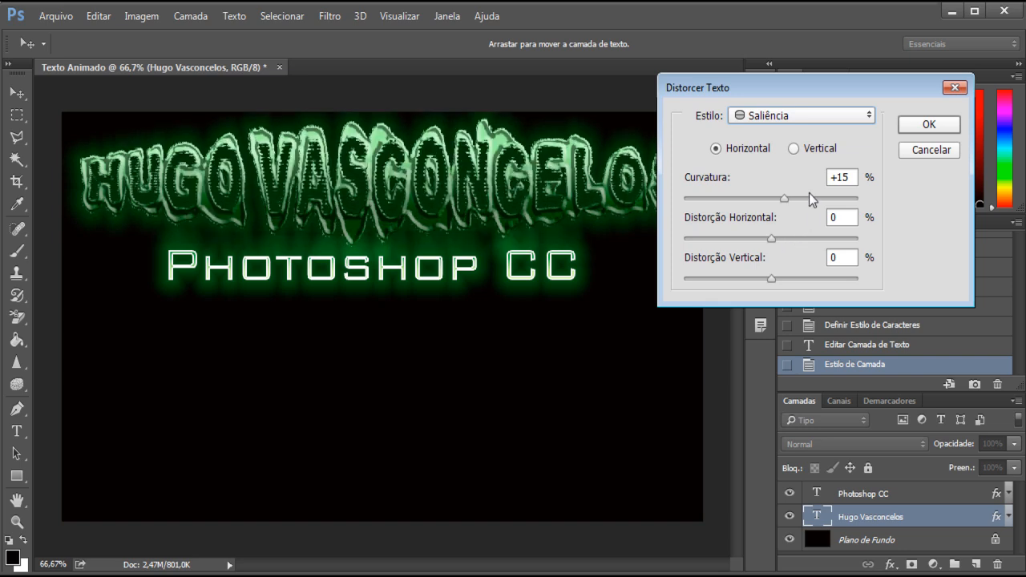
{"action": "left_click", "coordinate": [784, 124]}
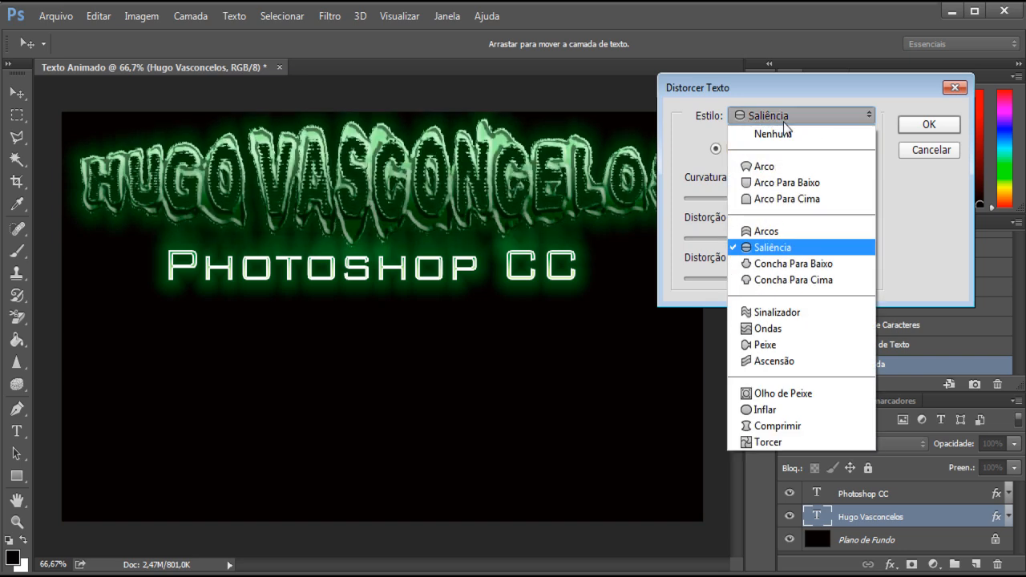
{"action": "left_click", "coordinate": [764, 329]}
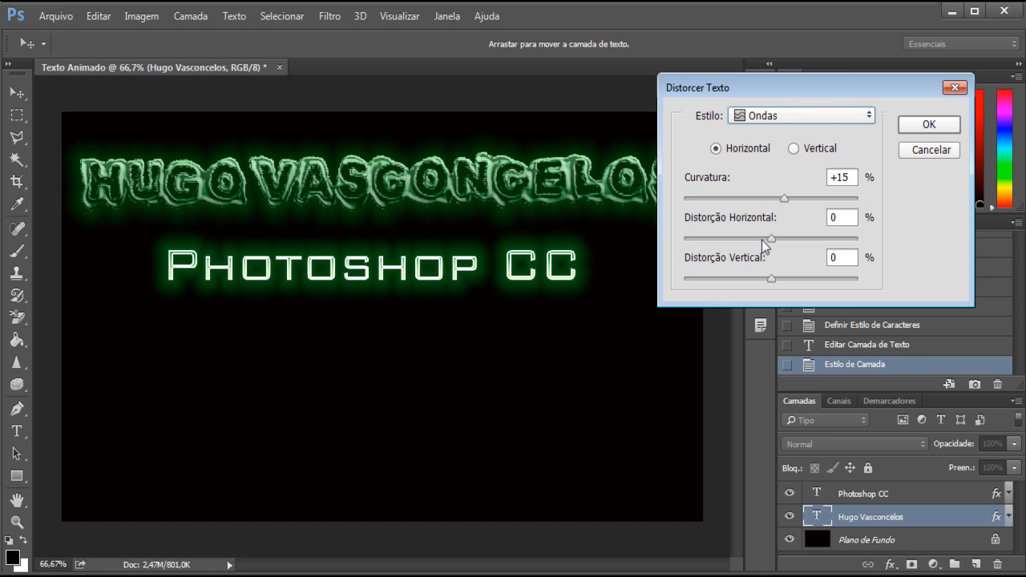
{"action": "left_click_drag", "start_coordinate": [774, 88], "coordinate": [721, 283]}
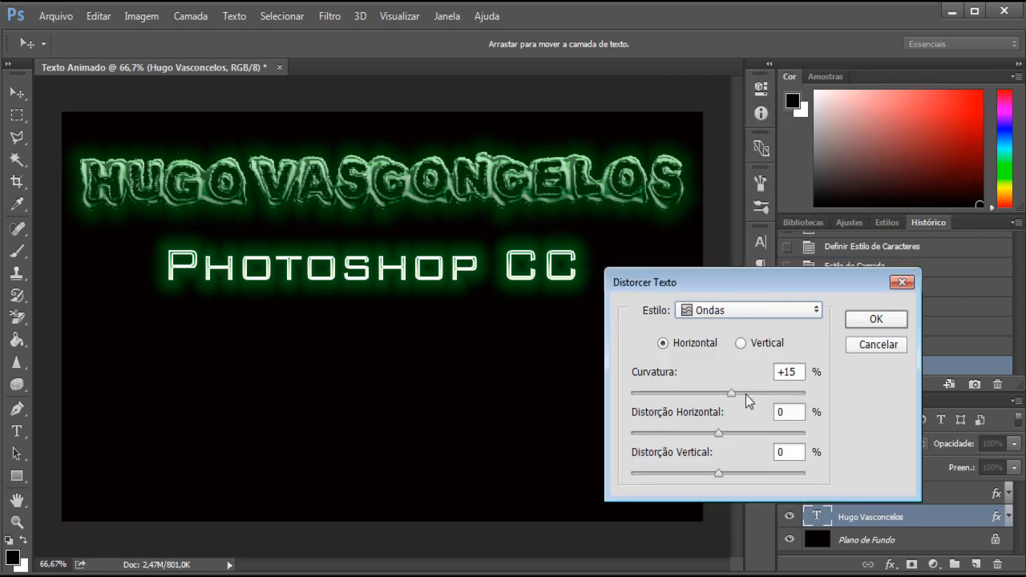
{"action": "left_click_drag", "start_coordinate": [746, 394], "coordinate": [747, 393]}
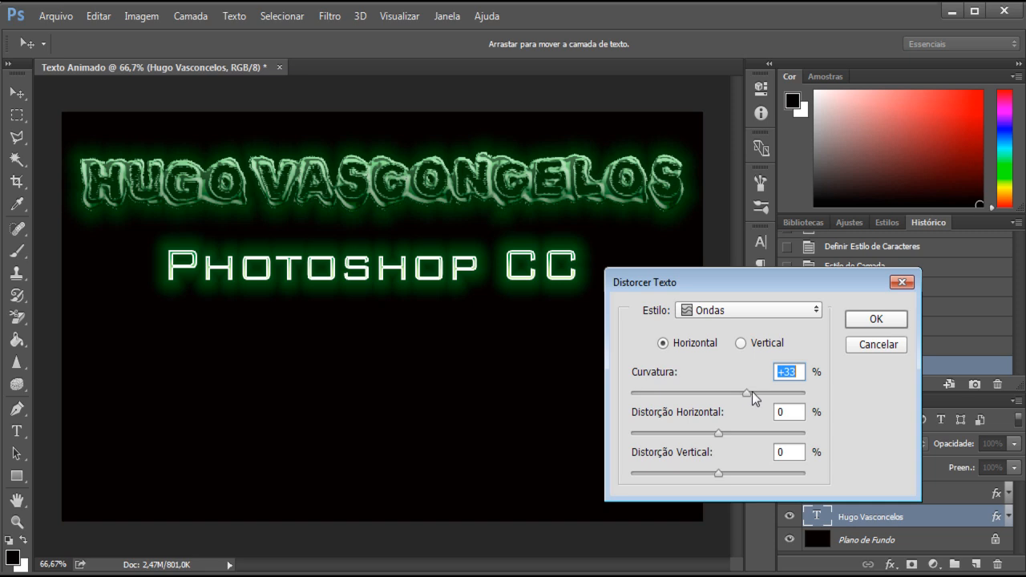
{"action": "left_click", "coordinate": [880, 344]}
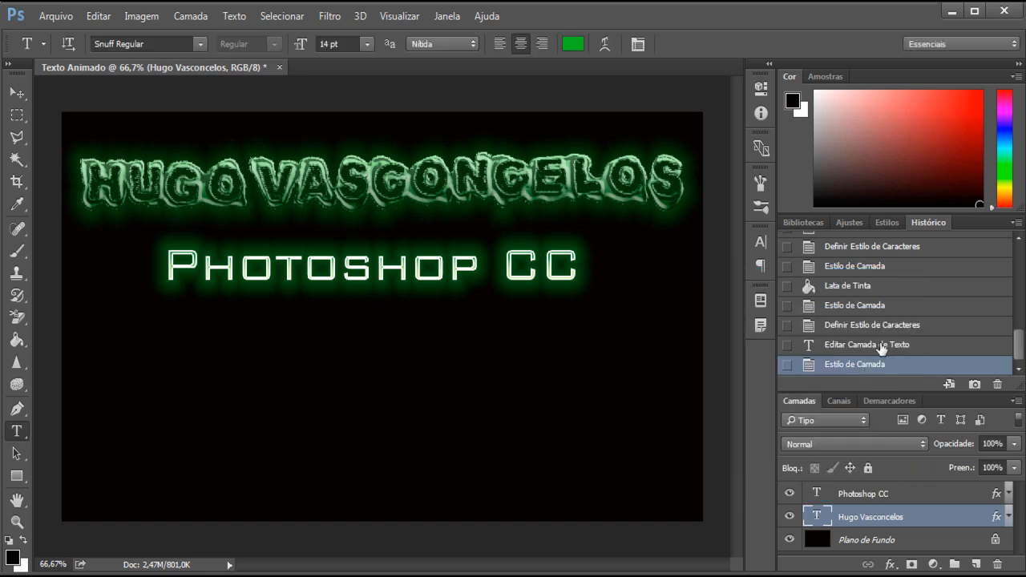
{"action": "left_click", "coordinate": [877, 502]}
{"action": "right_click", "coordinate": [875, 496]}
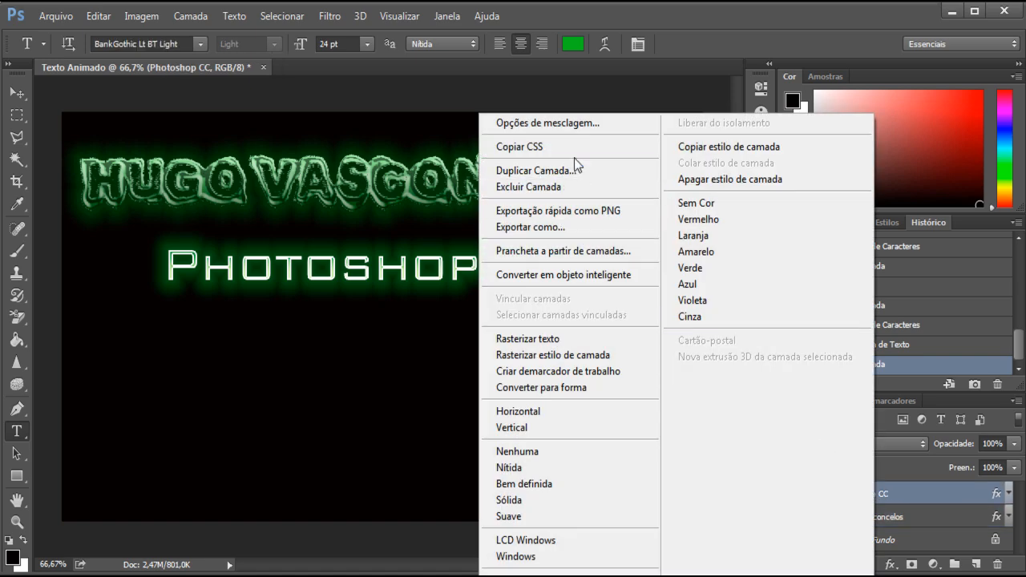
{"action": "left_click", "coordinate": [337, 286]}
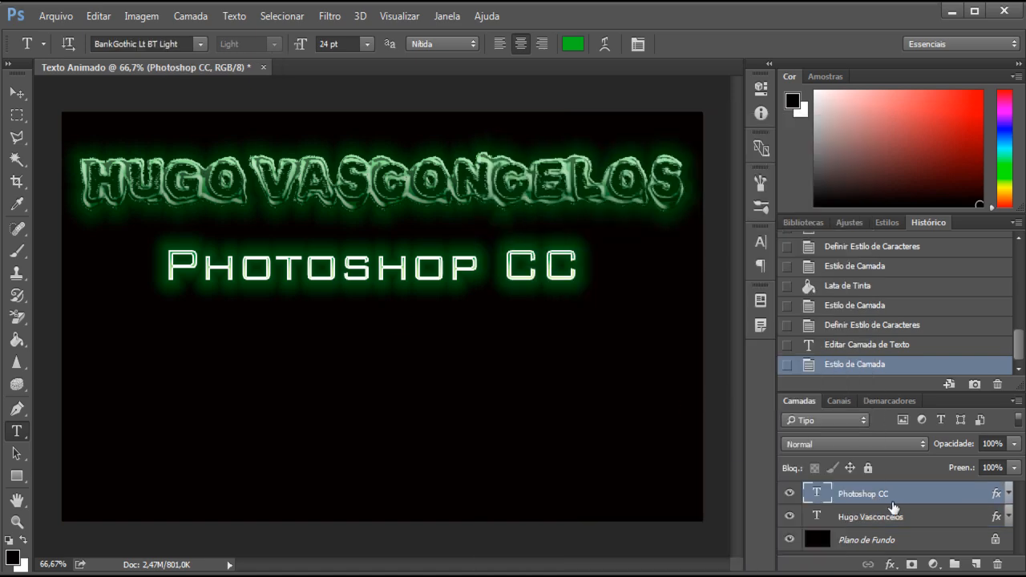
{"action": "left_click", "coordinate": [881, 522]}
{"action": "left_click", "coordinate": [880, 522]}
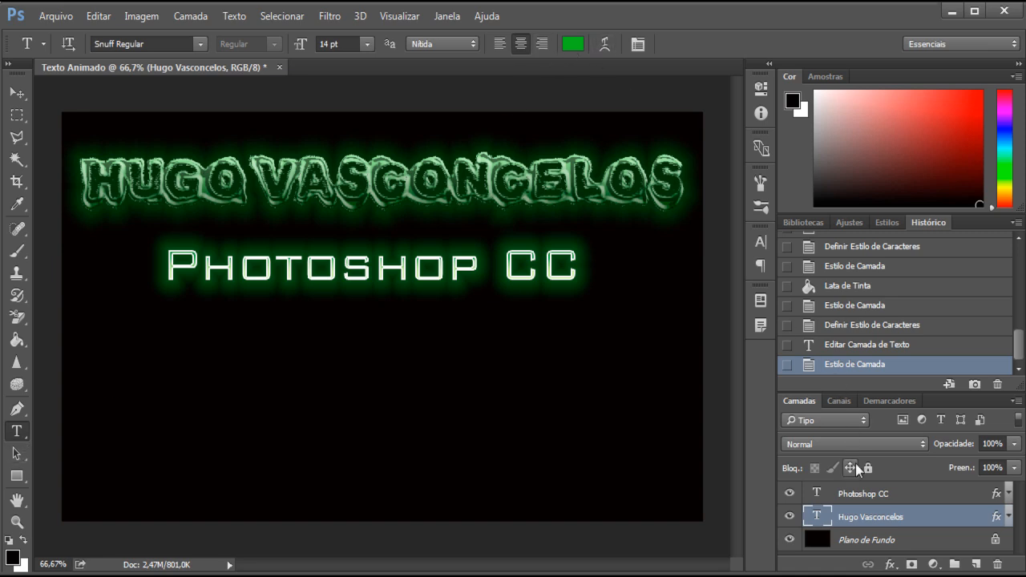
Step: Warp the Photoshop CC text layer with the horizontal Saliência style at +10% curvature
{"action": "left_click", "coordinate": [862, 494]}
{"action": "left_click", "coordinate": [604, 45]}
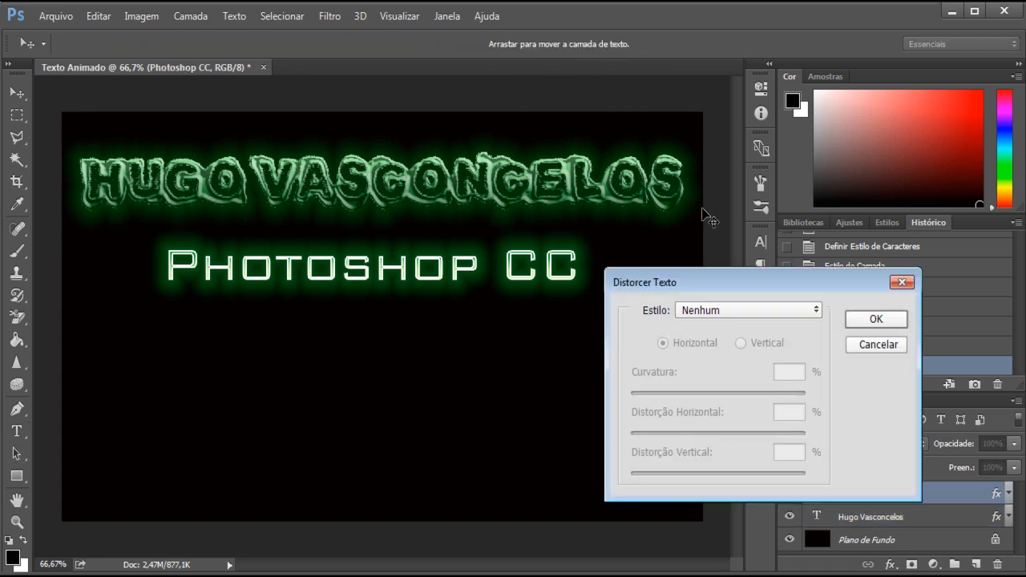
{"action": "left_click_drag", "start_coordinate": [710, 277], "coordinate": [725, 156]}
{"action": "left_click", "coordinate": [724, 183]}
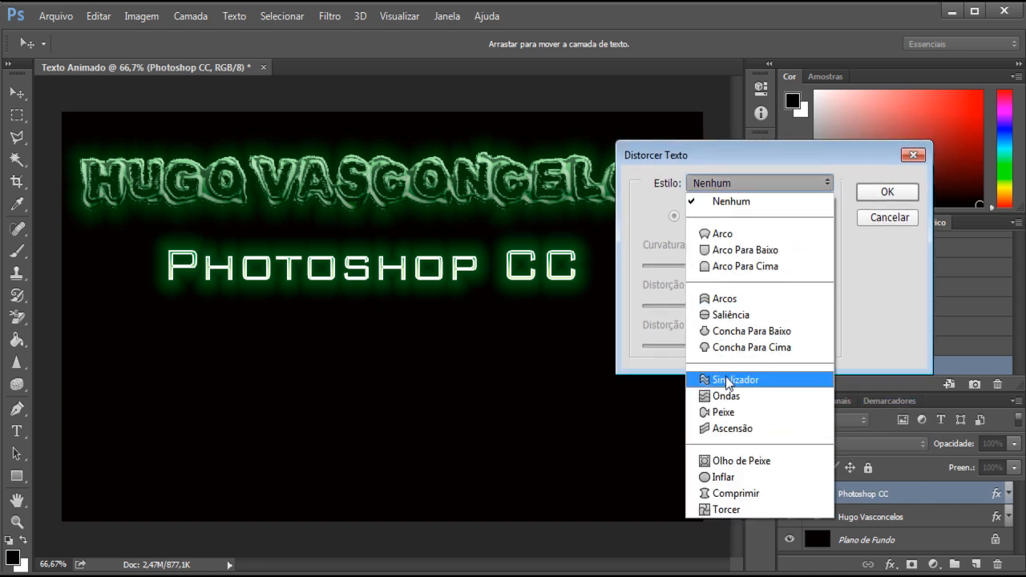
{"action": "left_click", "coordinate": [721, 310]}
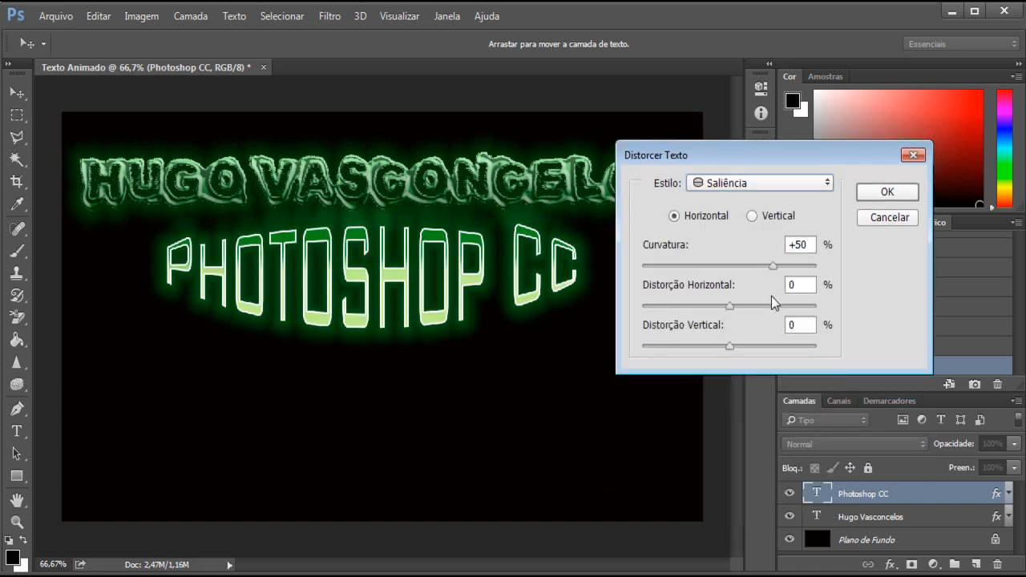
{"action": "left_click_drag", "start_coordinate": [779, 269], "coordinate": [742, 266]}
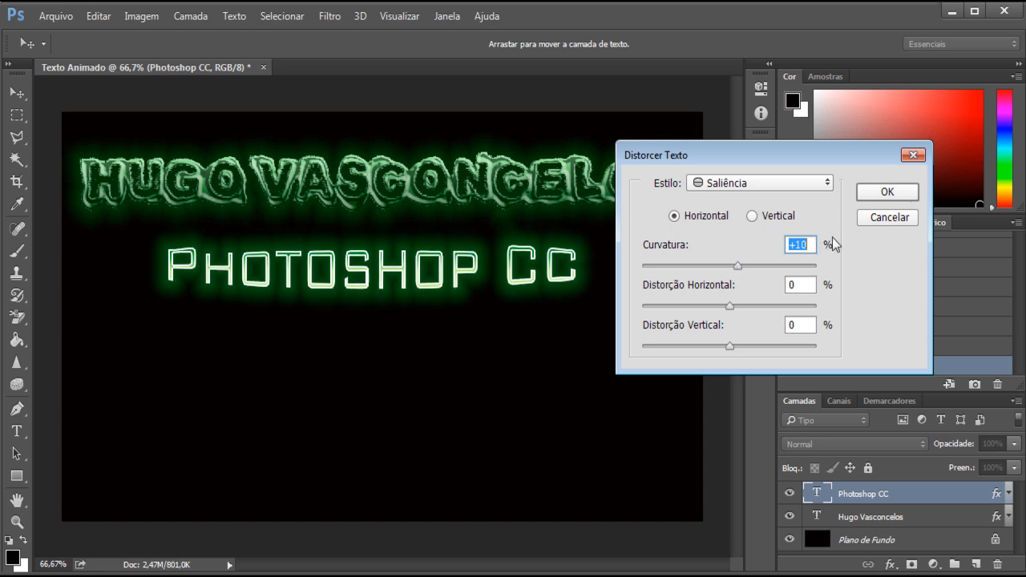
{"action": "left_click", "coordinate": [885, 193]}
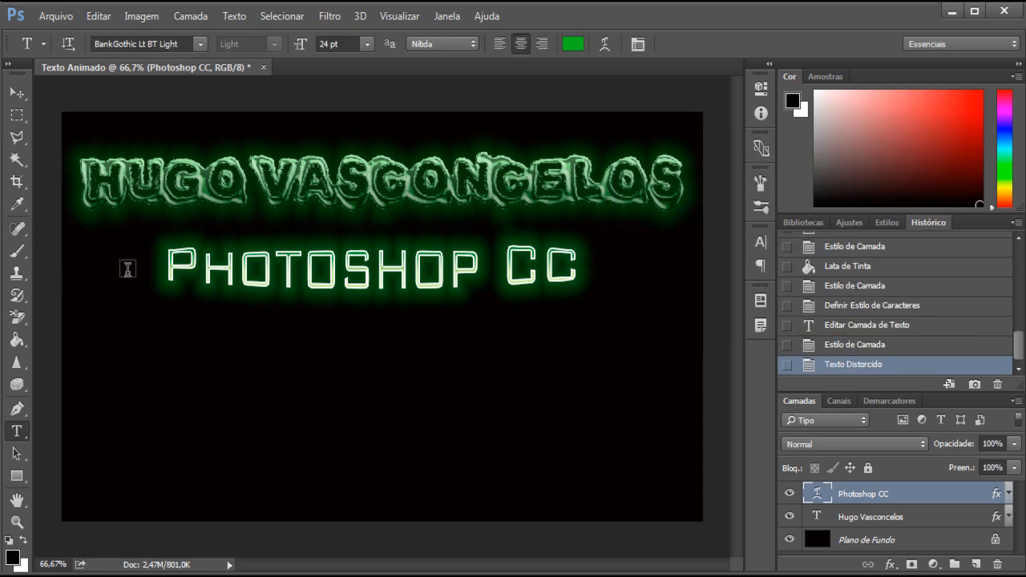
Step: Crop away the empty black area of the canvas below the Photoshop CC text
{"action": "left_click", "coordinate": [17, 181]}
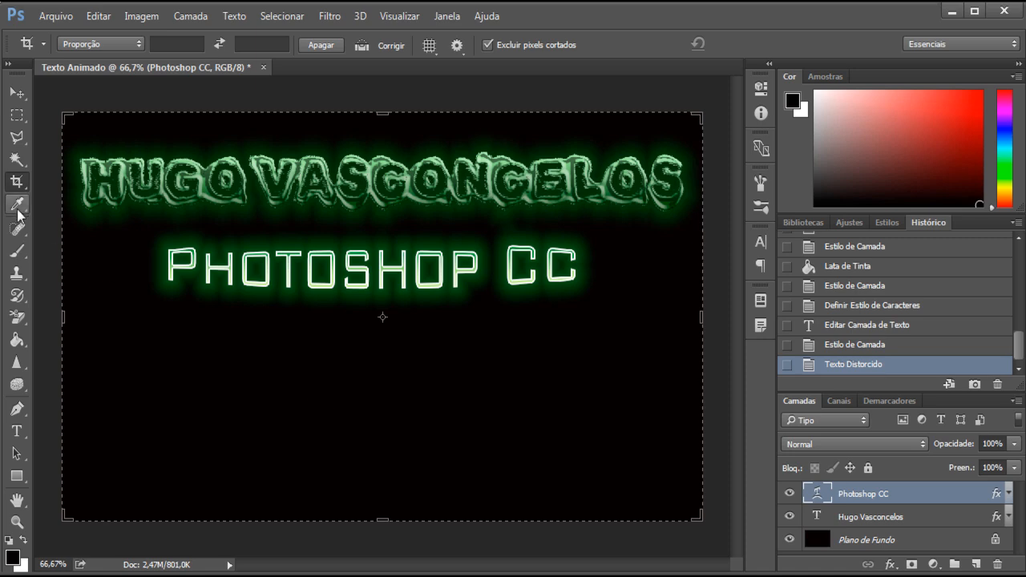
{"action": "left_click_drag", "start_coordinate": [380, 518], "coordinate": [383, 427]}
{"action": "key", "text": "Return"}
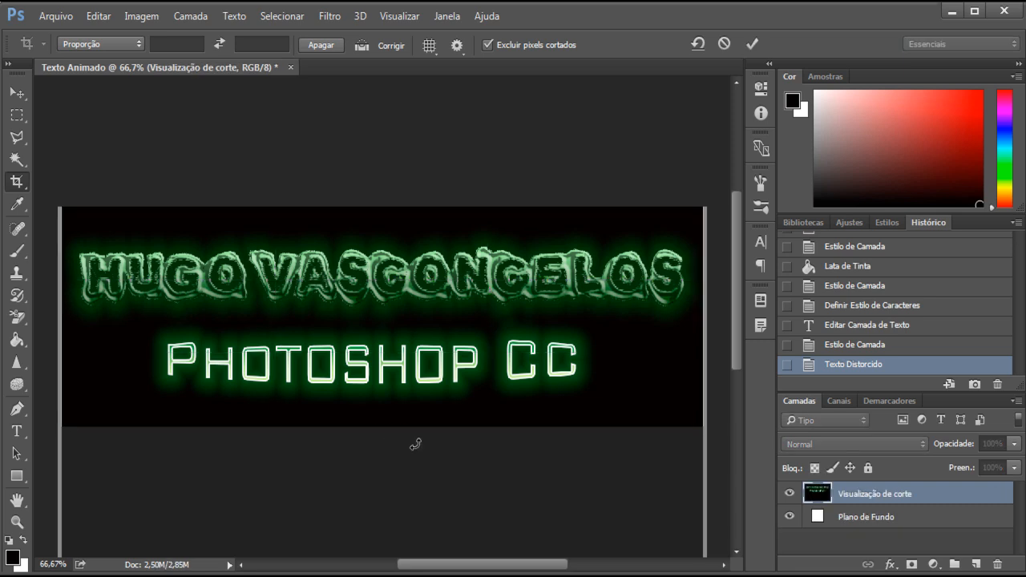